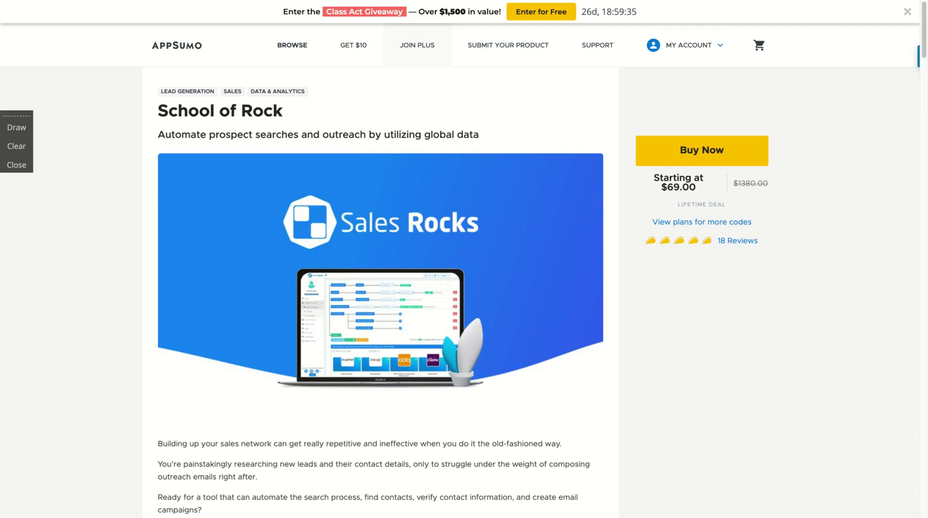
Scroll through the AppSumo Sales Rocks deal page to review the plans
{"action": "mouse_move", "coordinate": [501, 272]}
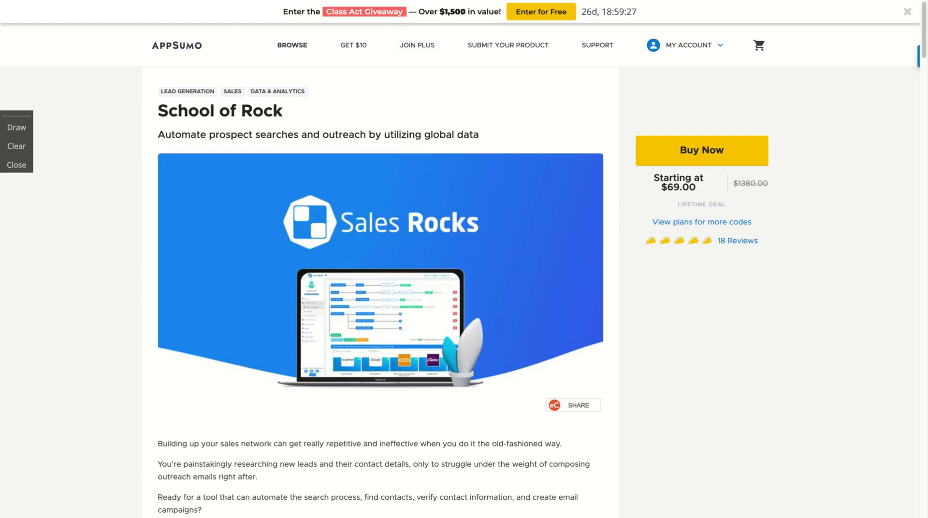
{"action": "scroll", "coordinate": [333, 347], "scroll_direction": "down", "scroll_amount": 10}
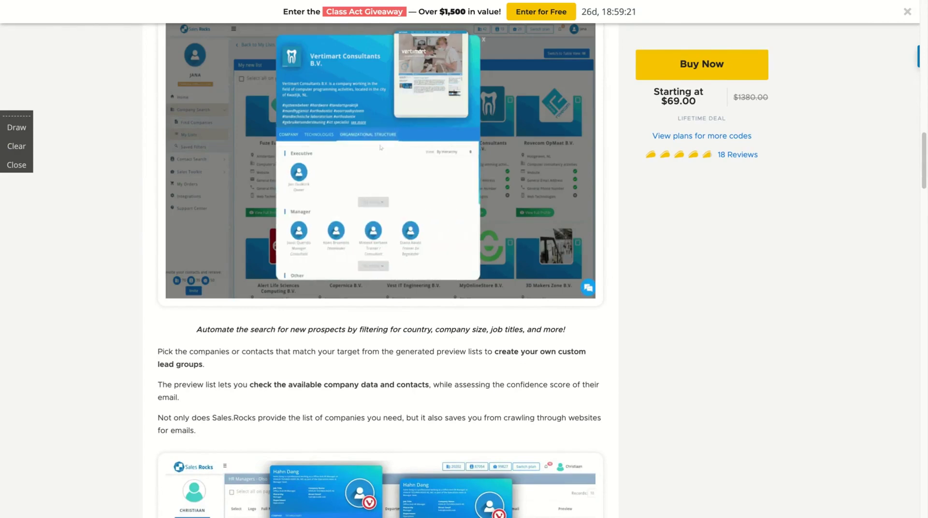
{"action": "scroll", "coordinate": [360, 135], "scroll_direction": "down", "scroll_amount": 15}
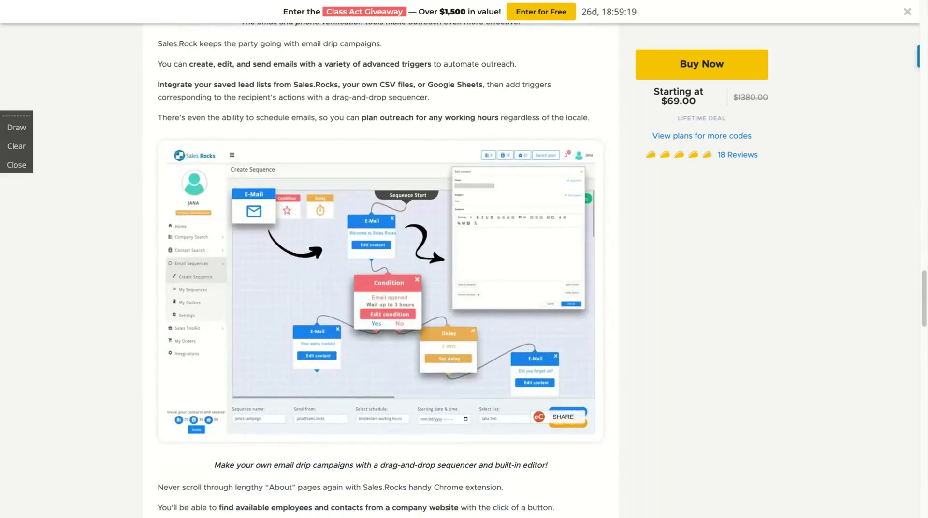
{"action": "scroll", "coordinate": [376, 251], "scroll_direction": "down", "scroll_amount": 2}
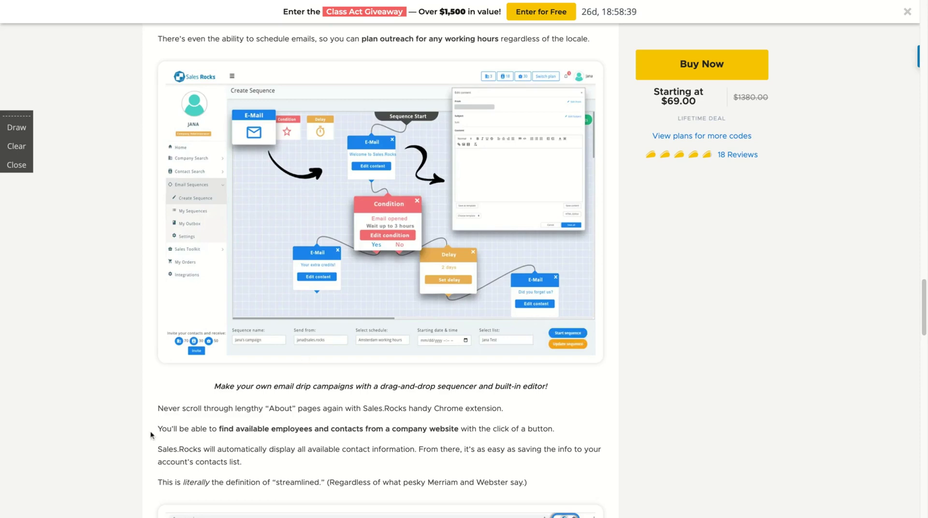
{"action": "scroll", "coordinate": [151, 434], "scroll_direction": "down", "scroll_amount": 15}
{"action": "scroll", "coordinate": [151, 435], "scroll_direction": "up", "scroll_amount": 5}
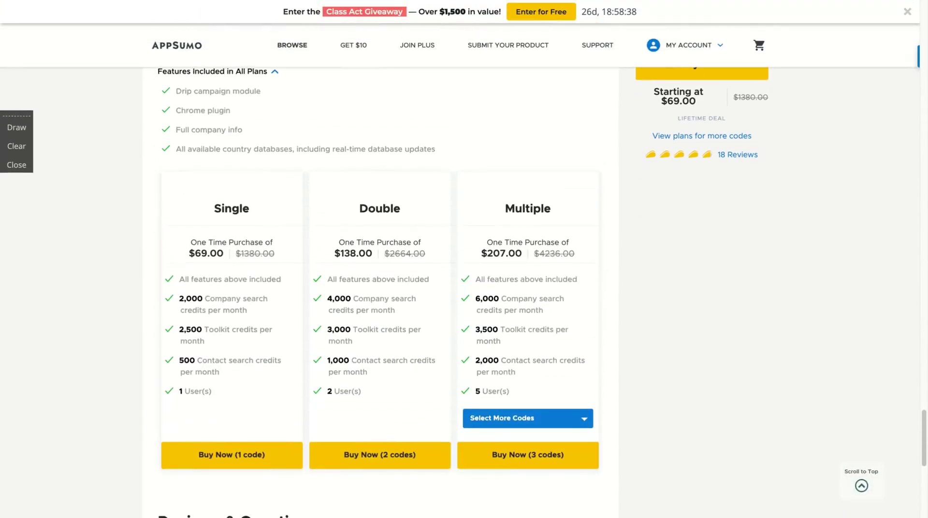
{"action": "scroll", "coordinate": [184, 213], "scroll_direction": "down", "scroll_amount": 1}
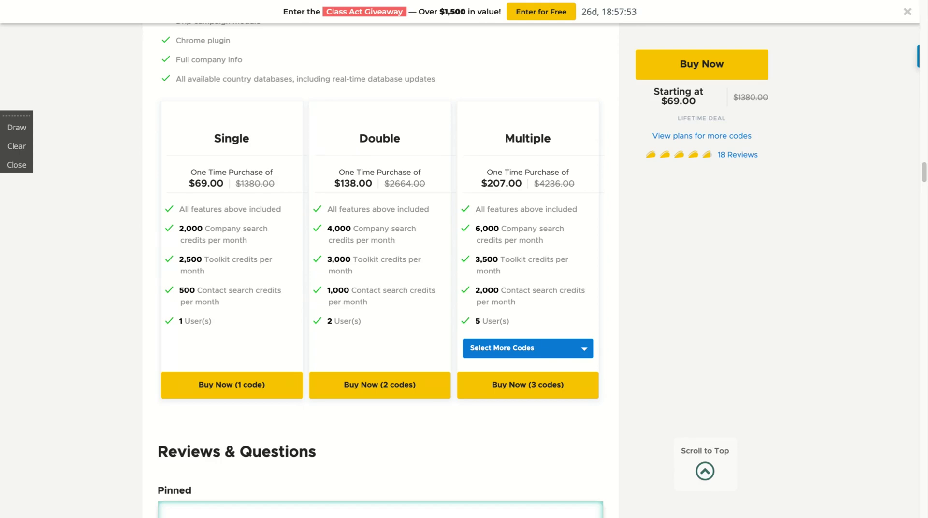
Choose 10 codes on the Multiple plan so it shows $690.00, then scroll the reviews
{"action": "left_click", "coordinate": [503, 355]}
{"action": "scroll", "coordinate": [502, 354], "scroll_direction": "down", "scroll_amount": 1}
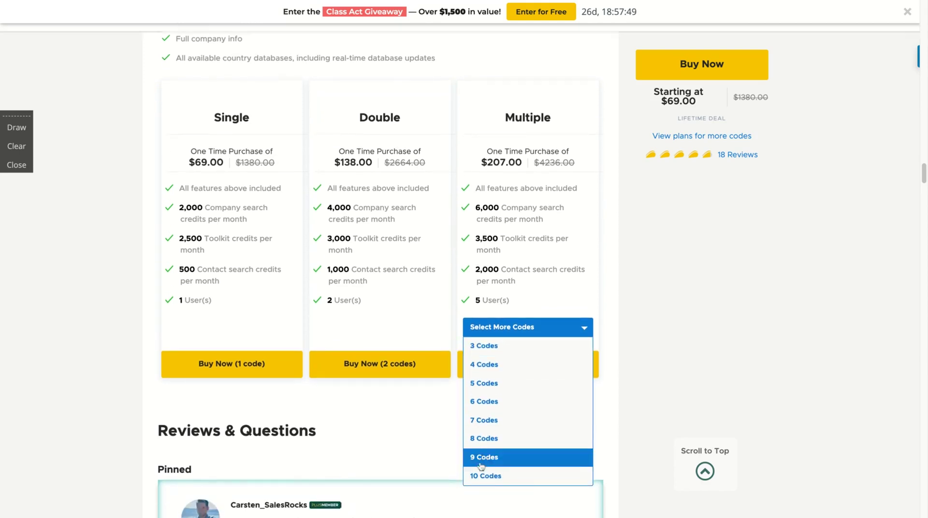
{"action": "left_click", "coordinate": [477, 475]}
{"action": "scroll", "coordinate": [477, 475], "scroll_direction": "up", "scroll_amount": 1}
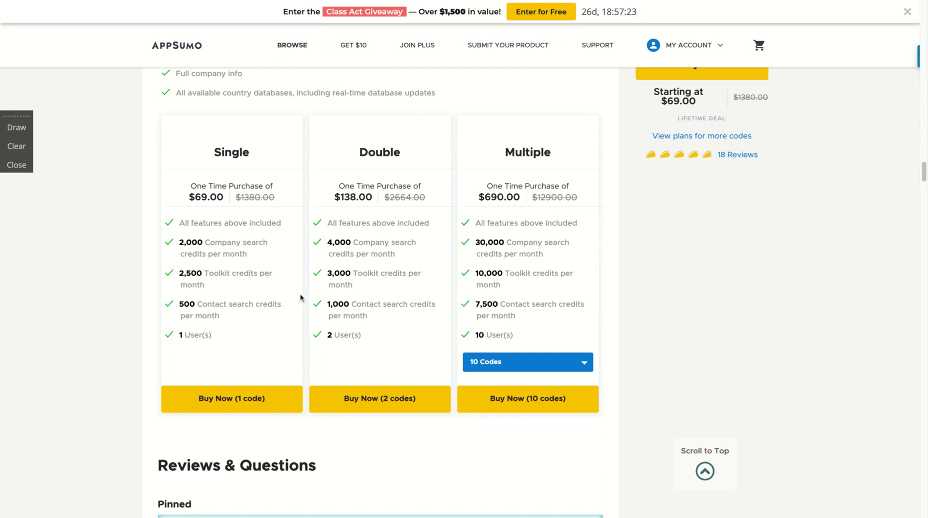
{"action": "scroll", "coordinate": [300, 298], "scroll_direction": "down", "scroll_amount": 3}
{"action": "scroll", "coordinate": [300, 298], "scroll_direction": "down", "scroll_amount": 5}
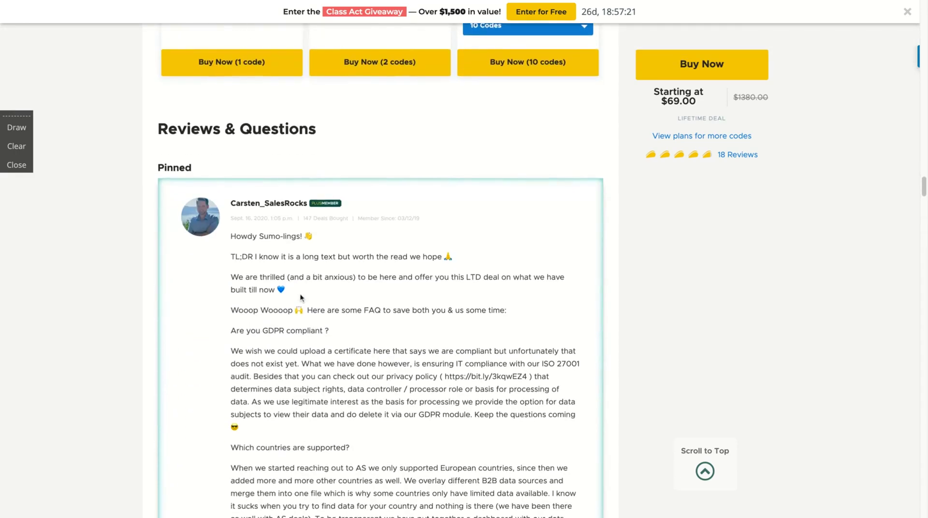
{"action": "scroll", "coordinate": [302, 296], "scroll_direction": "up", "scroll_amount": 15}
{"action": "scroll", "coordinate": [263, 136], "scroll_direction": "up", "scroll_amount": 1}
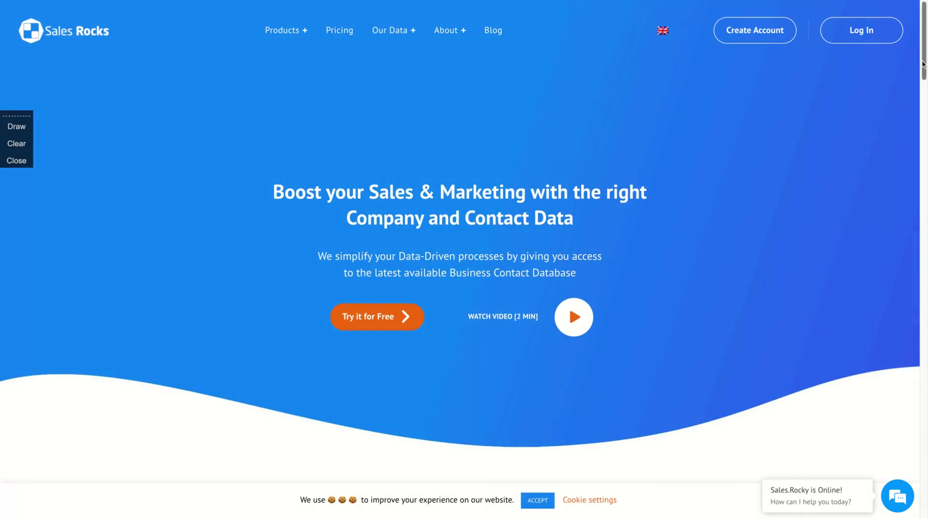
Scroll the Sales Rocks homepage down to the footer and back to the top
{"action": "left_click_drag", "start_coordinate": [923, 65], "coordinate": [923, 132]}
{"action": "scroll", "coordinate": [449, 269], "scroll_direction": "up", "scroll_amount": 2}
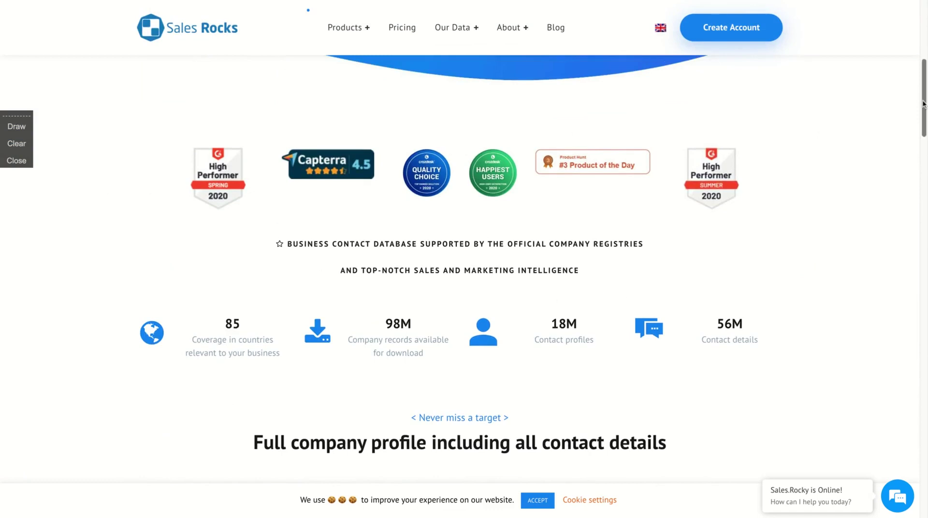
{"action": "left_click_drag", "start_coordinate": [923, 102], "coordinate": [923, 453]}
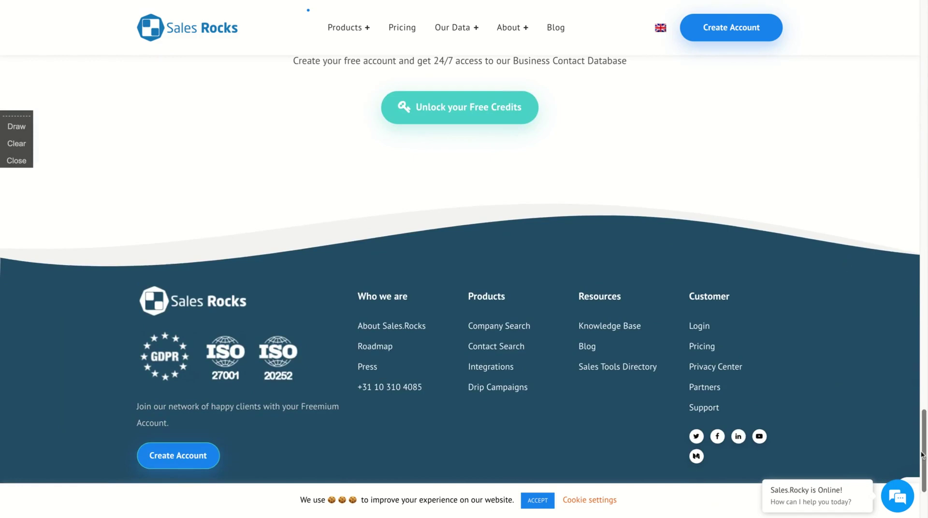
{"action": "scroll", "coordinate": [921, 454], "scroll_direction": "up", "scroll_amount": 1}
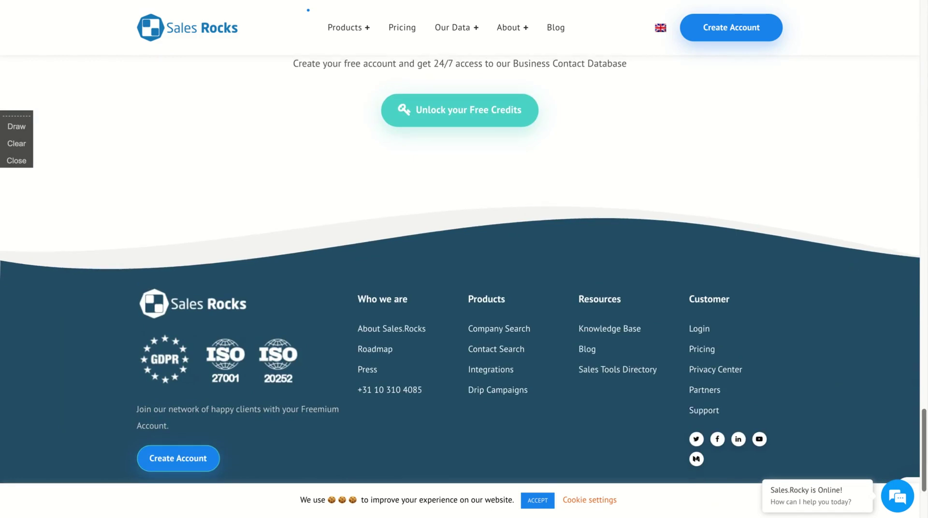
{"action": "scroll", "coordinate": [921, 454], "scroll_direction": "up", "scroll_amount": 2}
{"action": "scroll", "coordinate": [921, 454], "scroll_direction": "down", "scroll_amount": 3}
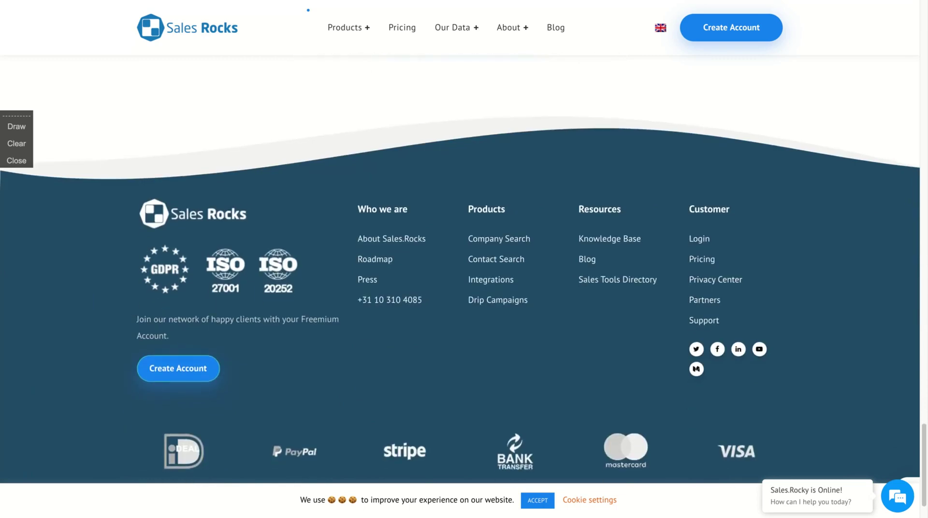
{"action": "scroll", "coordinate": [921, 454], "scroll_direction": "down", "scroll_amount": 1}
{"action": "scroll", "coordinate": [922, 454], "scroll_direction": "up", "scroll_amount": 5}
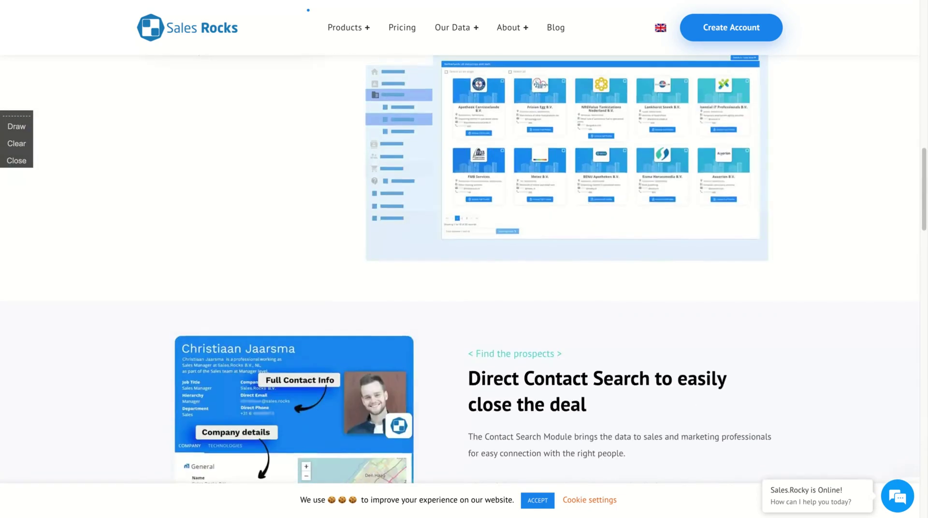
{"action": "scroll", "coordinate": [459, 261], "scroll_direction": "up", "scroll_amount": 15}
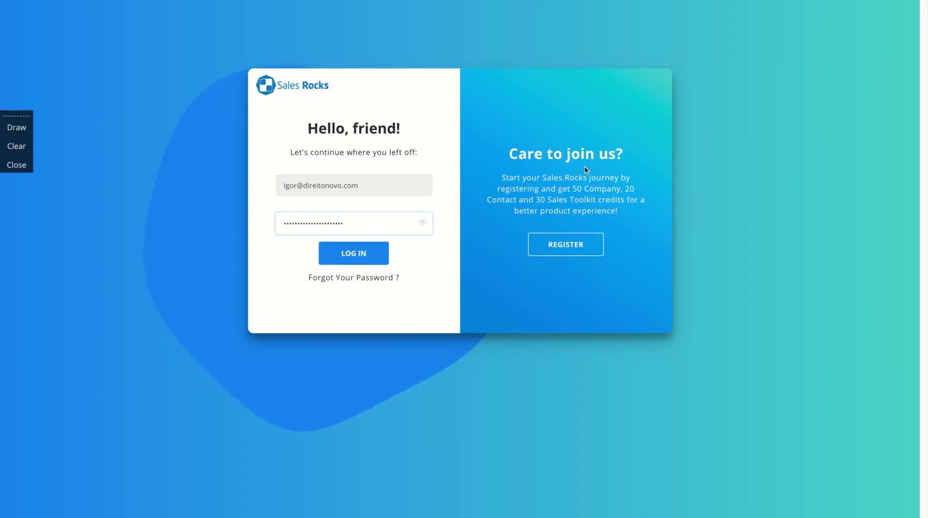
Log in to Sales Rocks and expand the Company Search menu in the sidebar
{"action": "key", "text": "Return"}
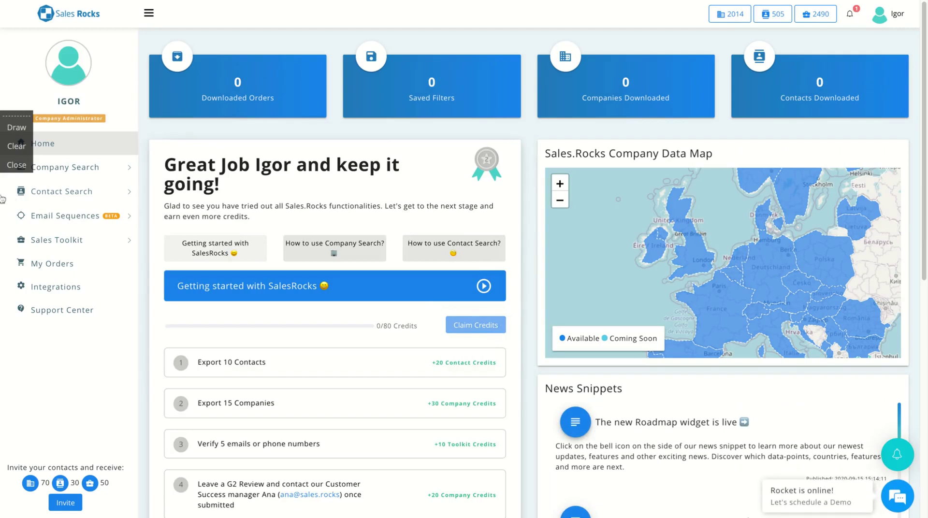
{"action": "left_click", "coordinate": [18, 114]}
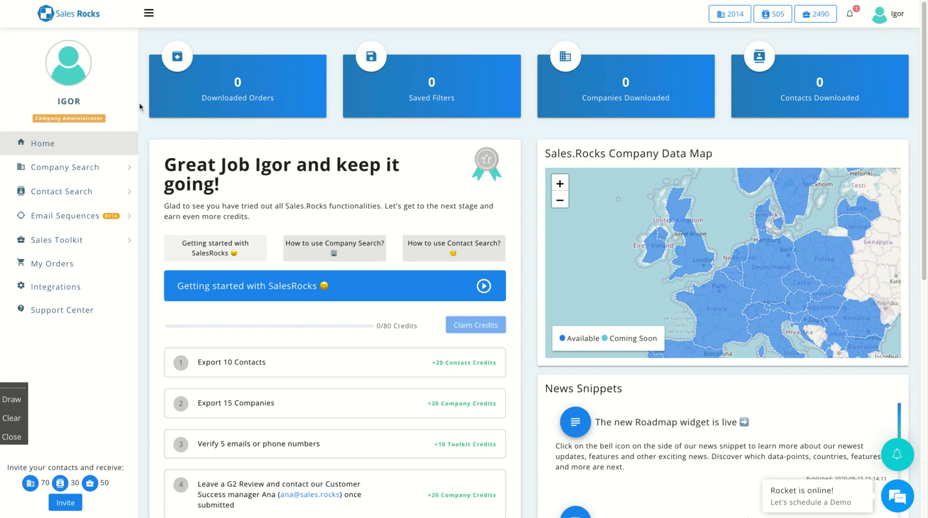
{"action": "left_click", "coordinate": [86, 169]}
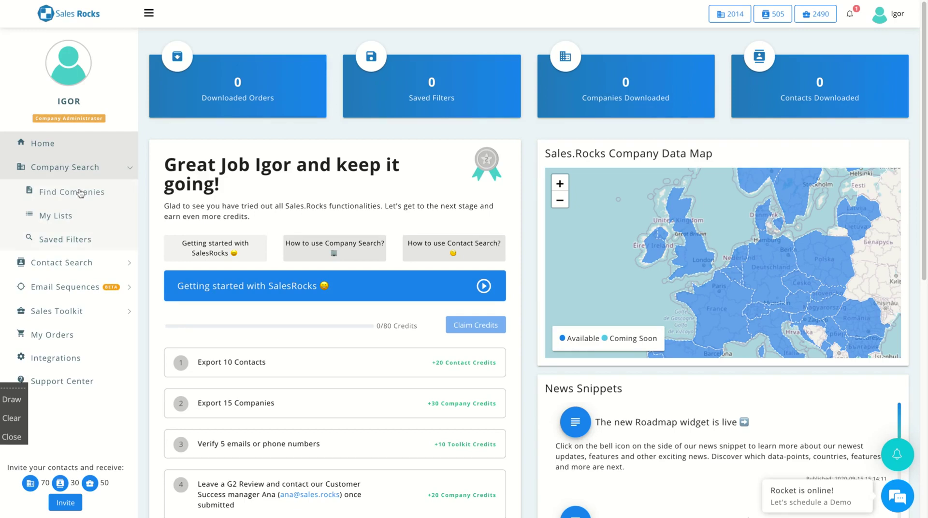
Open the Find Companies search page and view the filter types without adding one
{"action": "left_click", "coordinate": [80, 193]}
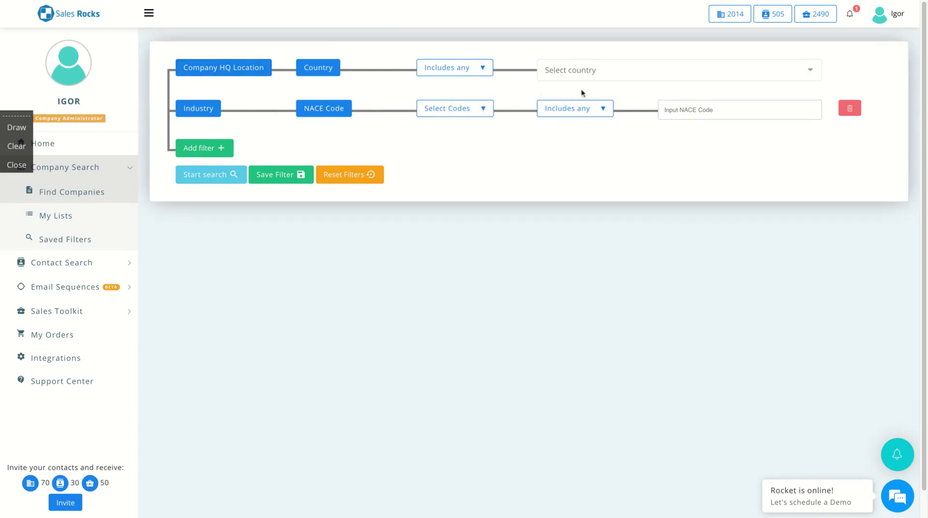
{"action": "left_click", "coordinate": [211, 155]}
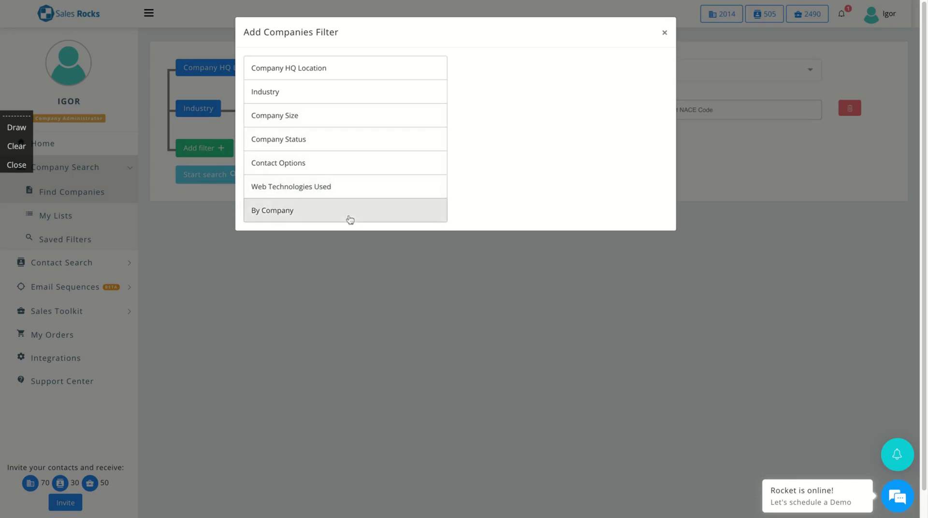
{"action": "left_click", "coordinate": [664, 32]}
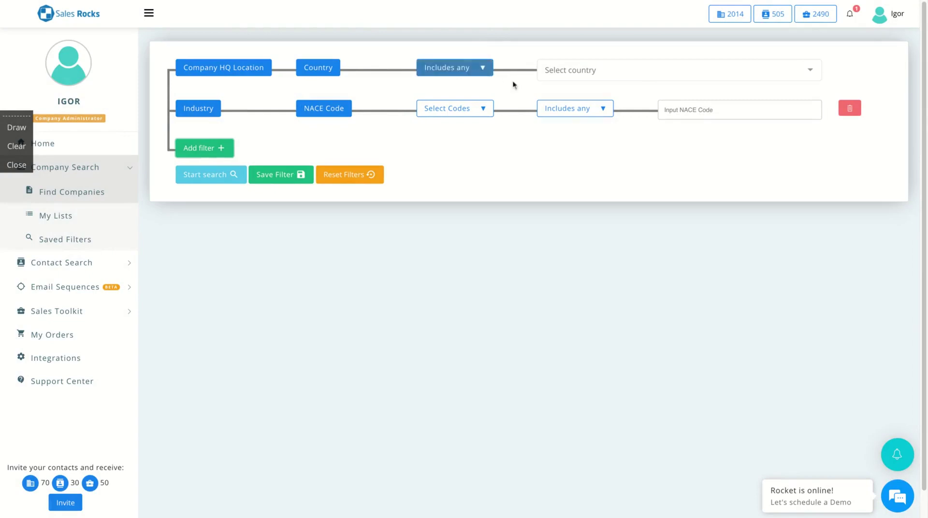
Set the headquarters Country filter to United States
{"action": "left_click", "coordinate": [579, 78]}
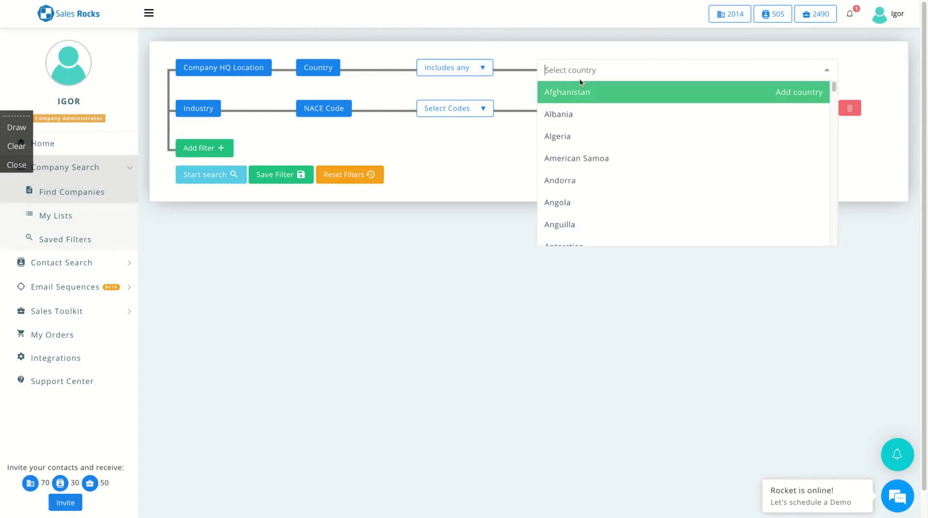
{"action": "scroll", "coordinate": [586, 155], "scroll_direction": "down", "scroll_amount": 5}
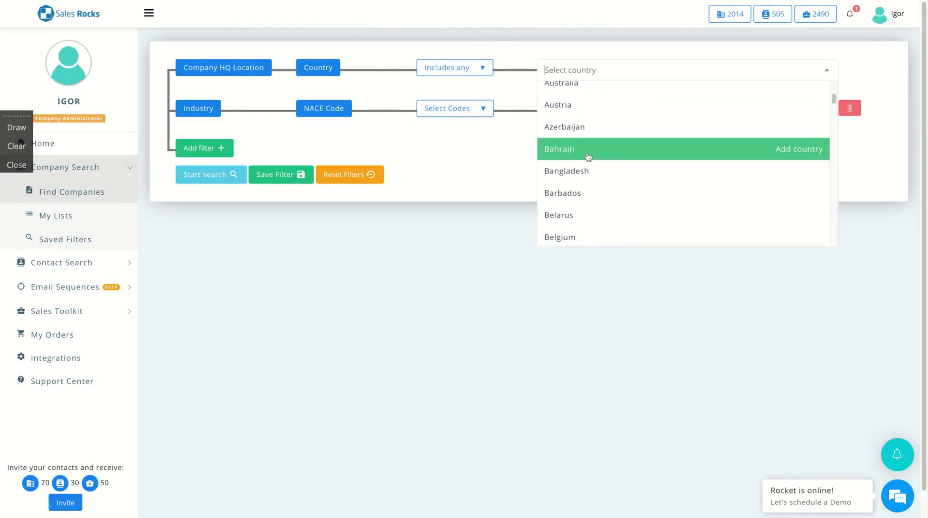
{"action": "scroll", "coordinate": [588, 156], "scroll_direction": "down", "scroll_amount": 8}
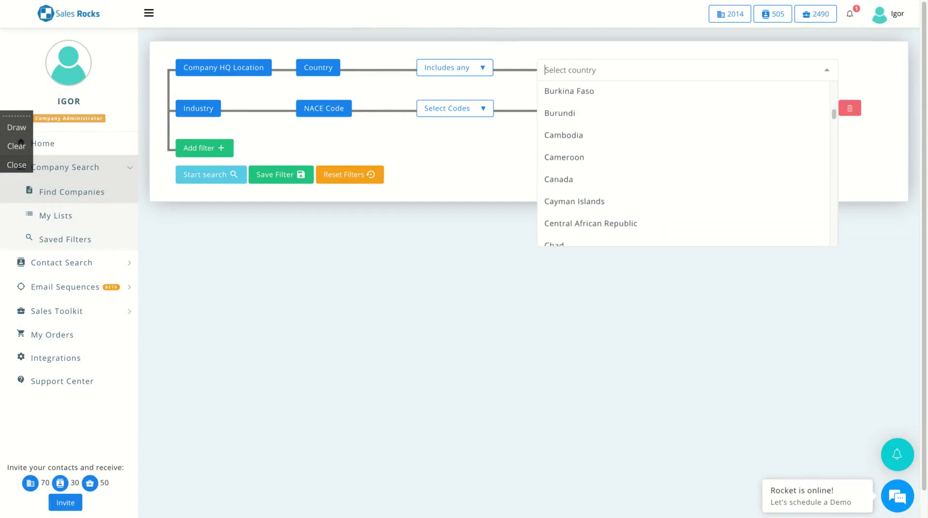
{"action": "scroll", "coordinate": [587, 156], "scroll_direction": "down", "scroll_amount": 20}
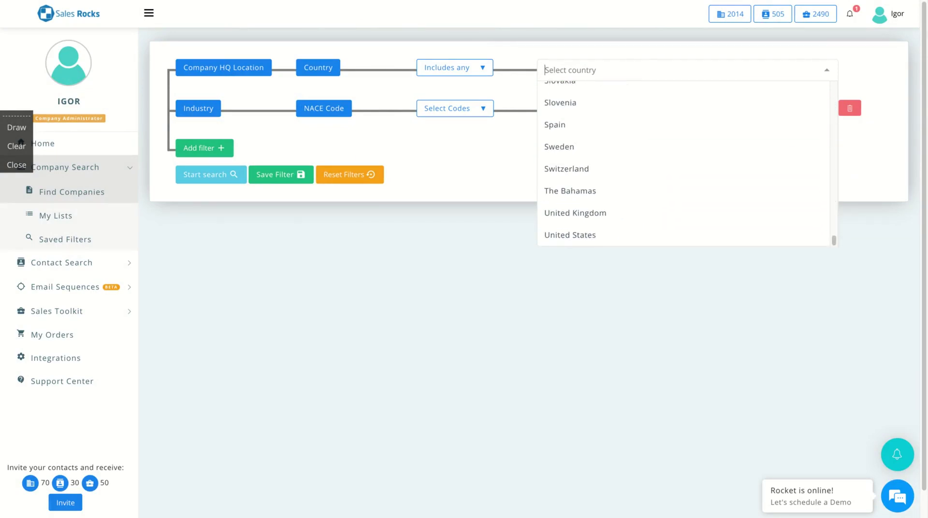
{"action": "scroll", "coordinate": [587, 164], "scroll_direction": "up", "scroll_amount": 15}
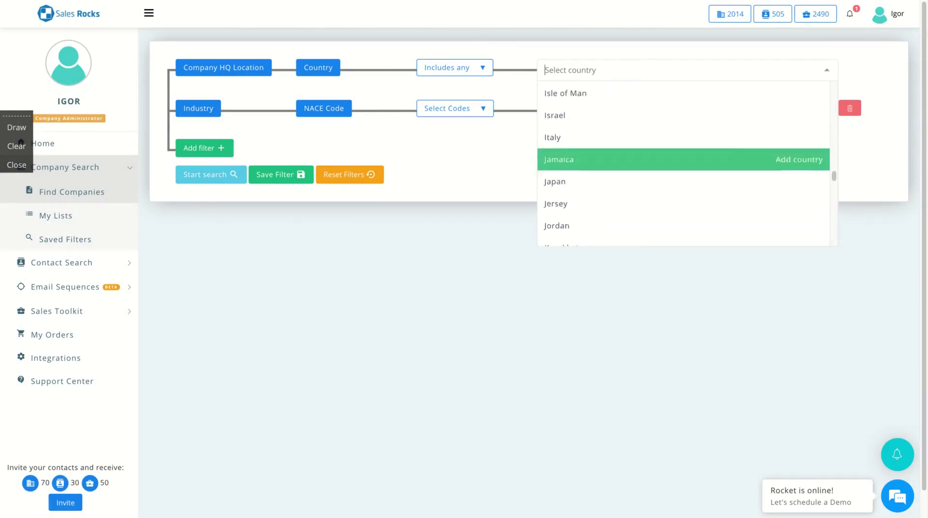
{"action": "scroll", "coordinate": [587, 164], "scroll_direction": "up", "scroll_amount": 15}
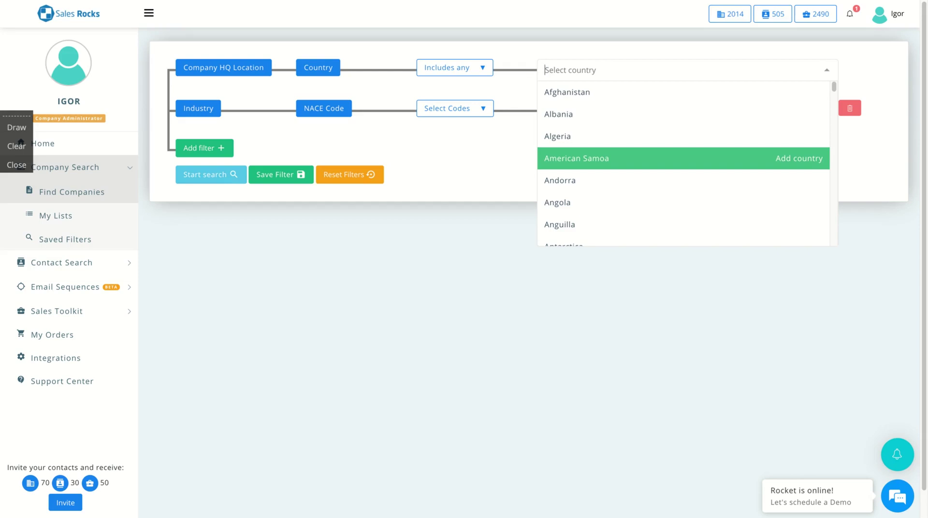
{"action": "scroll", "coordinate": [594, 202], "scroll_direction": "down", "scroll_amount": 5}
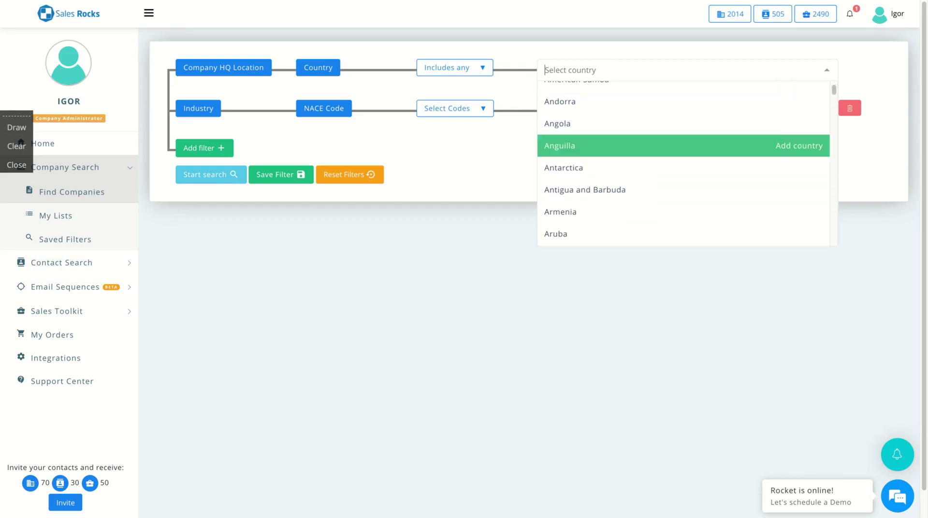
{"action": "scroll", "coordinate": [575, 139], "scroll_direction": "up", "scroll_amount": 5}
{"action": "type", "text": "united"}
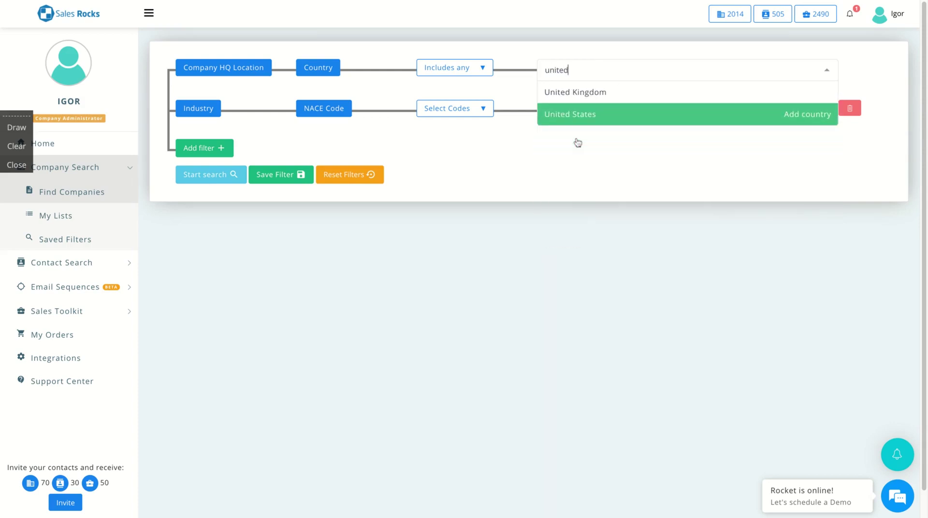
{"action": "left_click", "coordinate": [580, 122]}
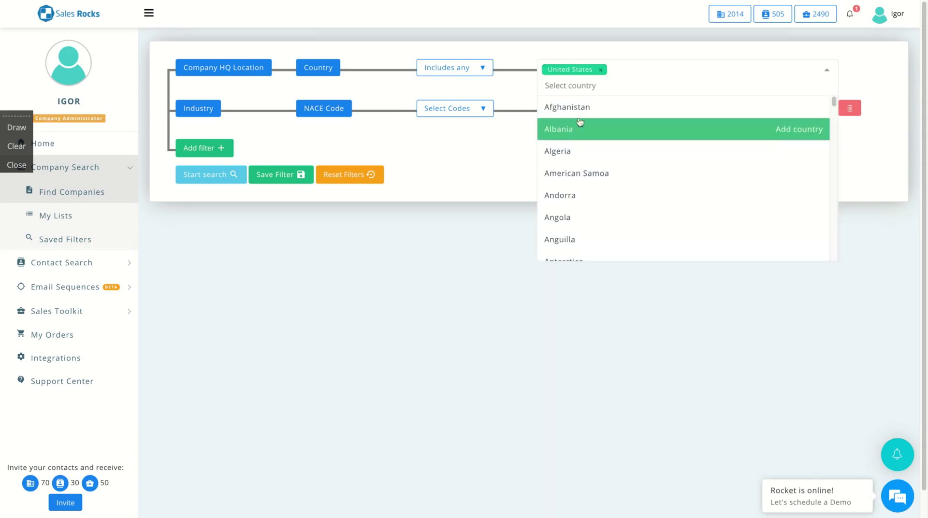
{"action": "left_click", "coordinate": [460, 192]}
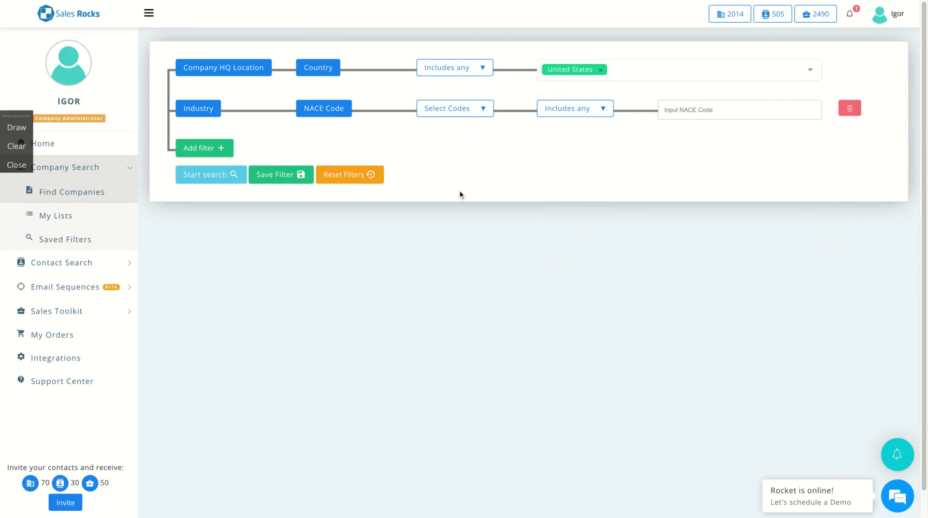
Set the Industry NACE Code filter to O – Public Administration (code 84) and reopen Add filter
{"action": "left_click", "coordinate": [491, 105]}
{"action": "scroll", "coordinate": [396, 267], "scroll_direction": "down", "scroll_amount": 1}
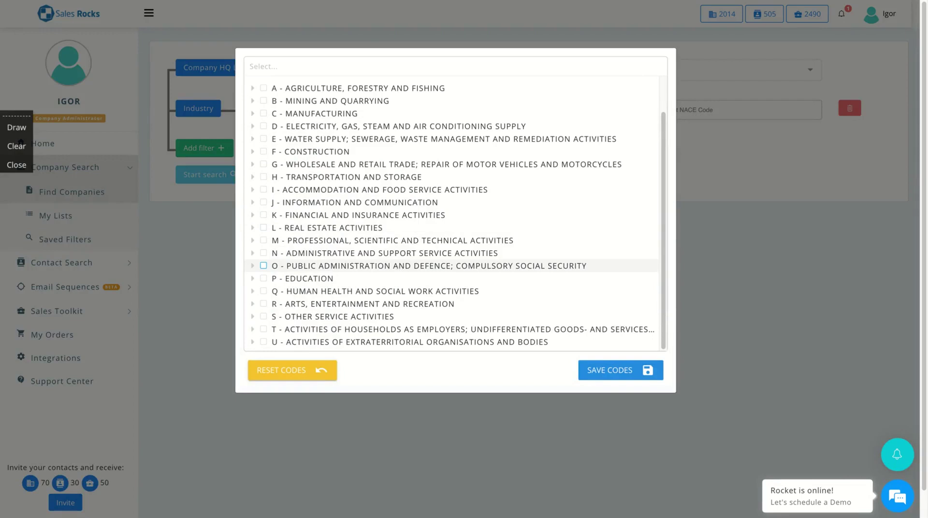
{"action": "left_click", "coordinate": [263, 267]}
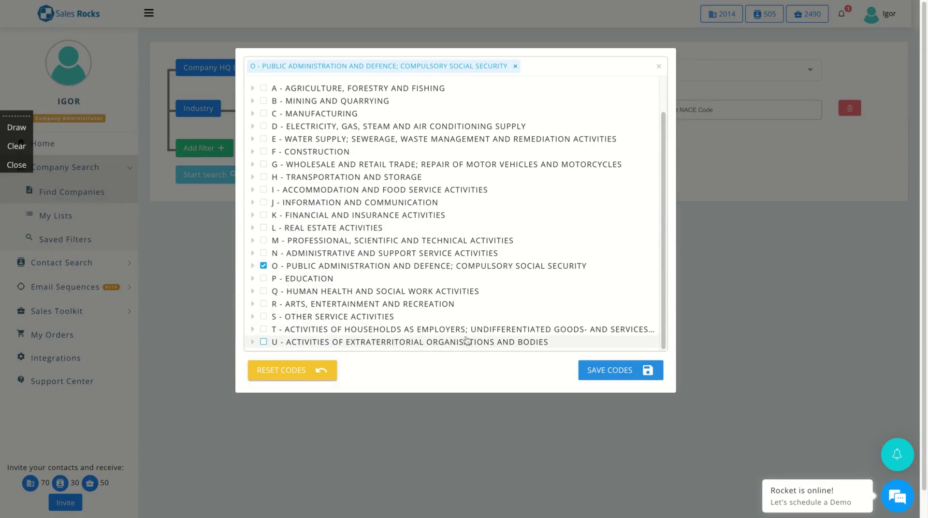
{"action": "left_click", "coordinate": [603, 370]}
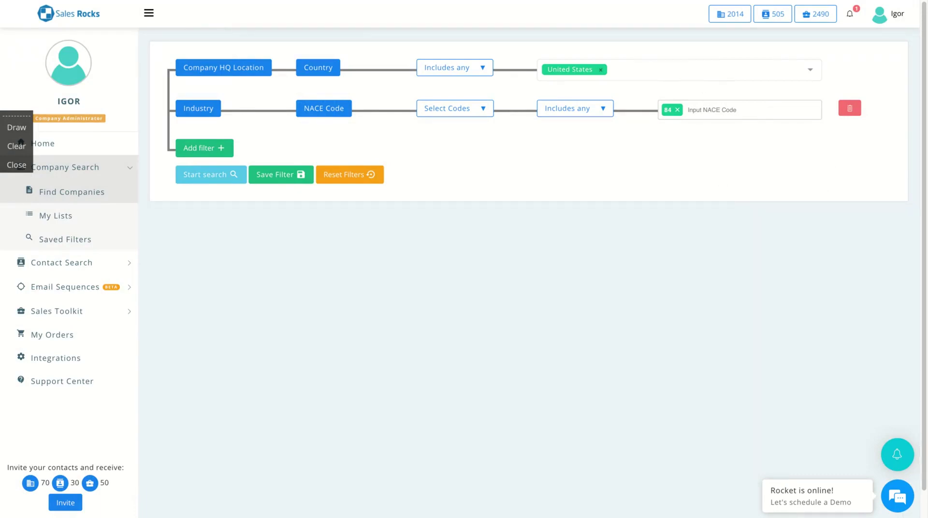
{"action": "left_click", "coordinate": [207, 147]}
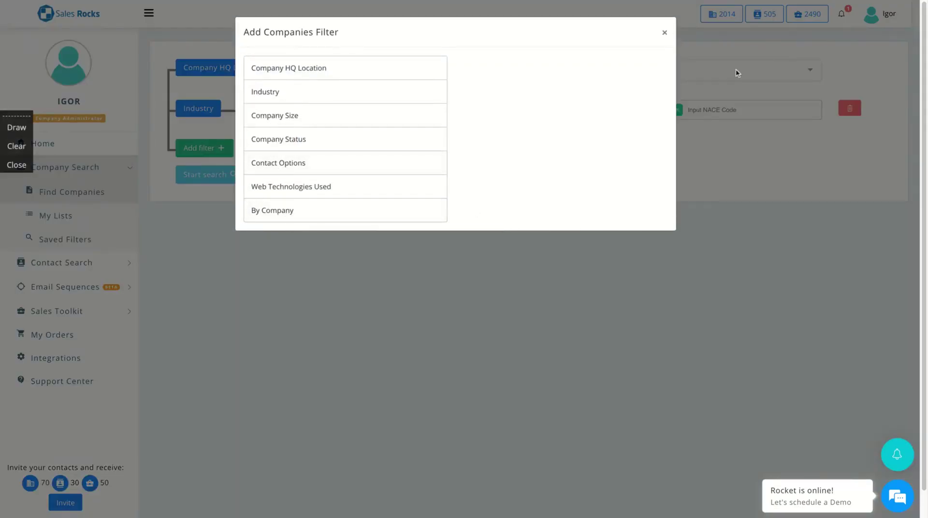
Close the filter list and run the search, browsing the 246478 matching companies
{"action": "left_click", "coordinate": [665, 33]}
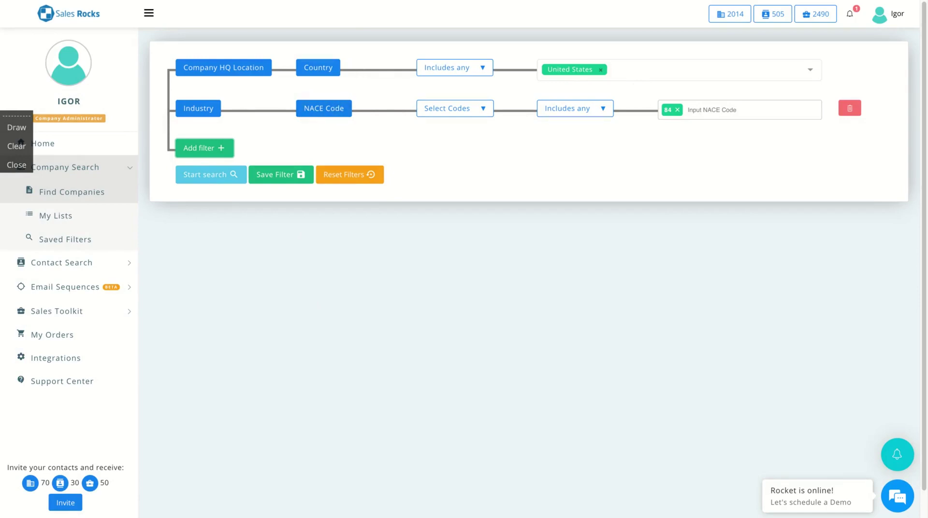
{"action": "left_click", "coordinate": [201, 177]}
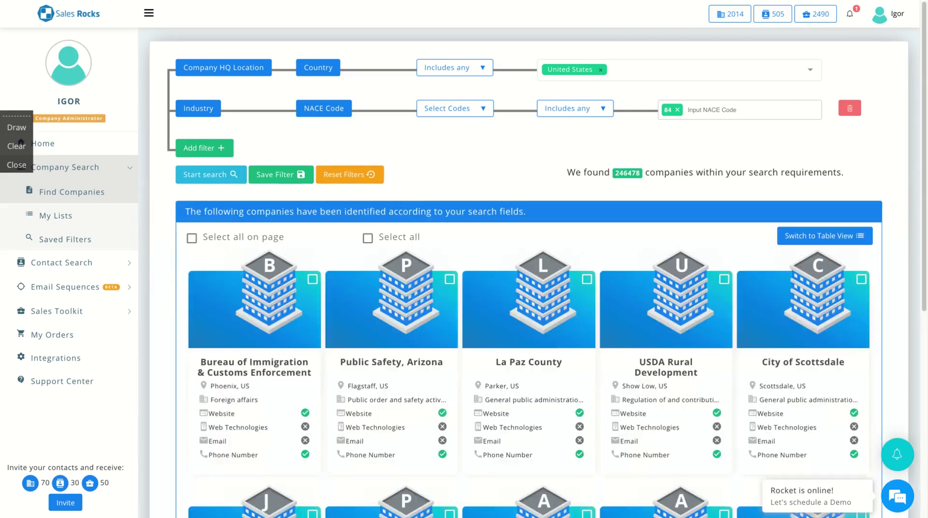
{"action": "scroll", "coordinate": [213, 197], "scroll_direction": "down", "scroll_amount": 5}
{"action": "scroll", "coordinate": [213, 196], "scroll_direction": "down", "scroll_amount": 3}
{"action": "scroll", "coordinate": [214, 196], "scroll_direction": "up", "scroll_amount": 7}
{"action": "scroll", "coordinate": [191, 270], "scroll_direction": "down", "scroll_amount": 8}
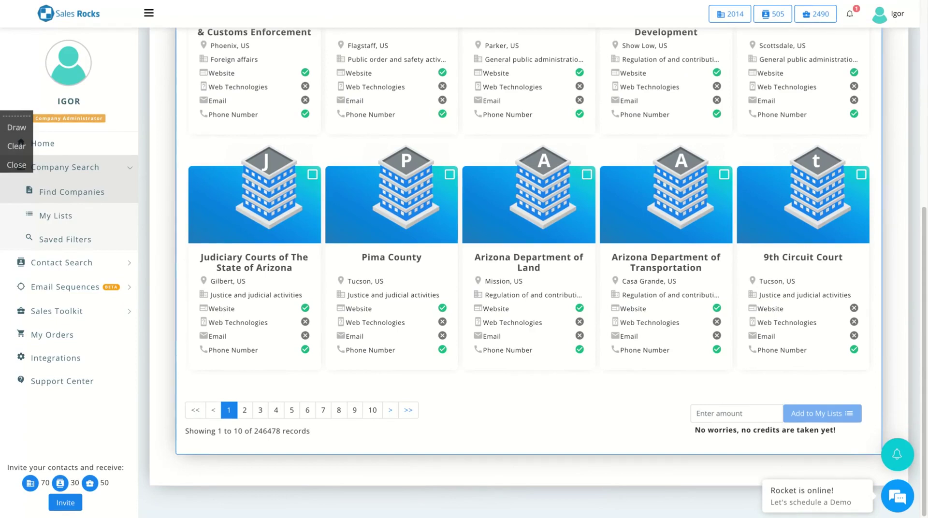
{"action": "scroll", "coordinate": [198, 256], "scroll_direction": "up", "scroll_amount": 5}
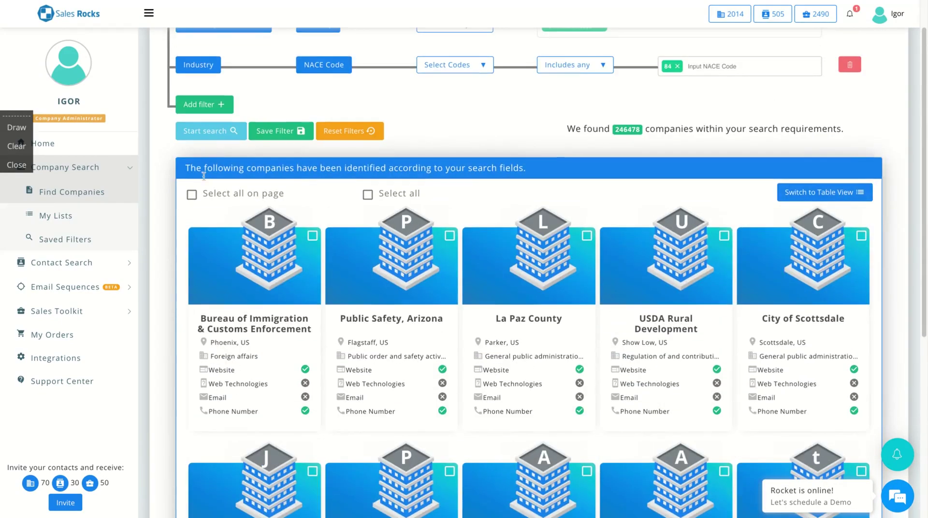
Toggle Select all on page off again, then select all 246478 found companies
{"action": "left_click", "coordinate": [190, 194]}
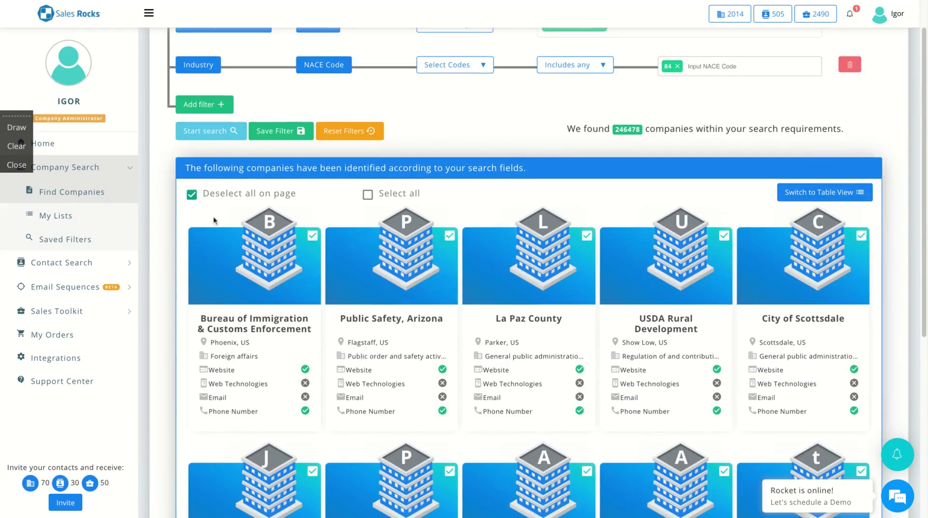
{"action": "left_click", "coordinate": [192, 195]}
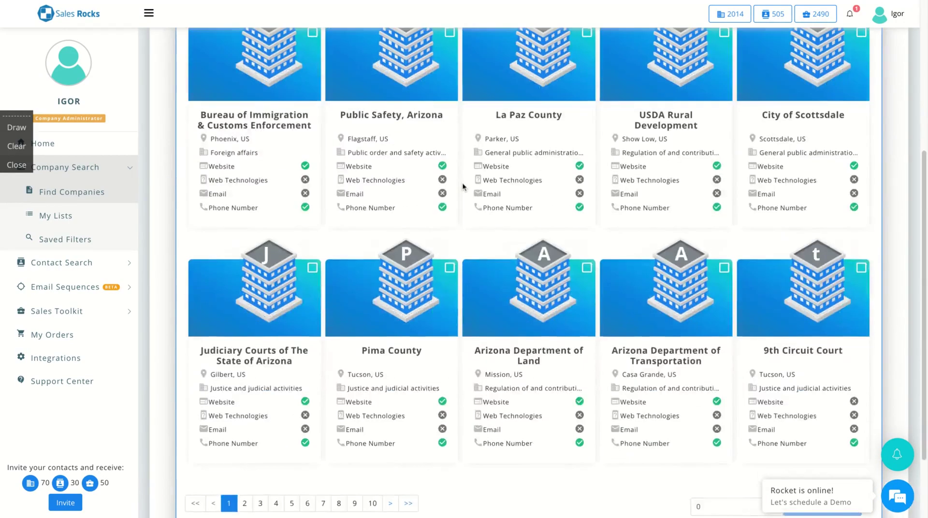
{"action": "scroll", "coordinate": [462, 187], "scroll_direction": "down", "scroll_amount": 2}
{"action": "scroll", "coordinate": [452, 180], "scroll_direction": "up", "scroll_amount": 5}
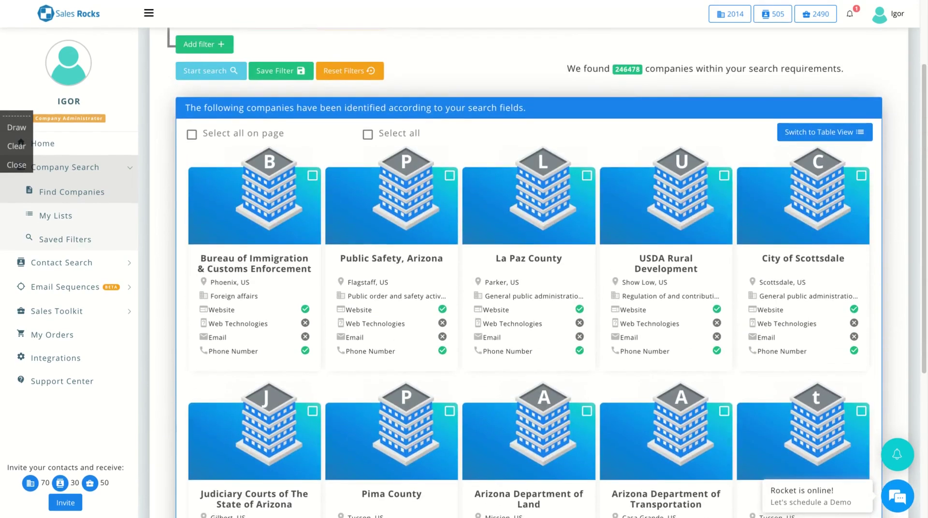
{"action": "left_click", "coordinate": [368, 134]}
{"action": "scroll", "coordinate": [409, 234], "scroll_direction": "down", "scroll_amount": 5}
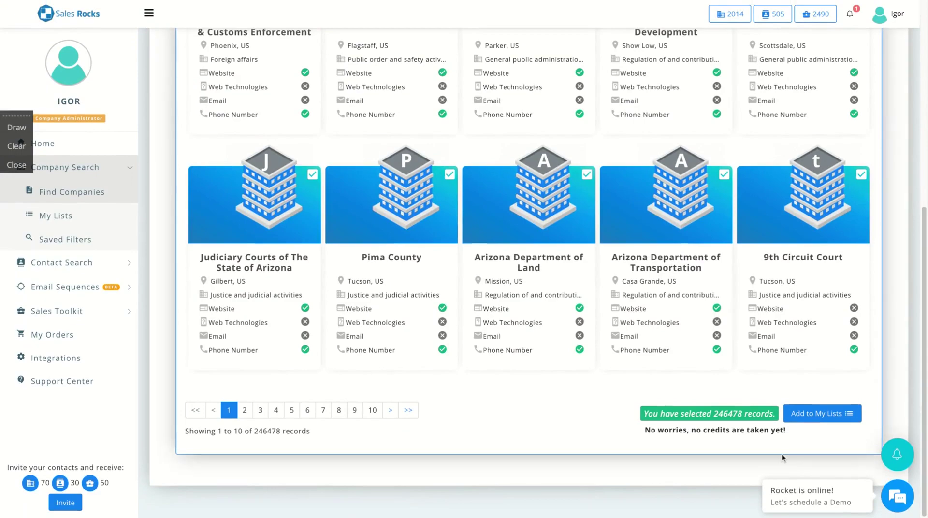
{"action": "left_click", "coordinate": [812, 414]}
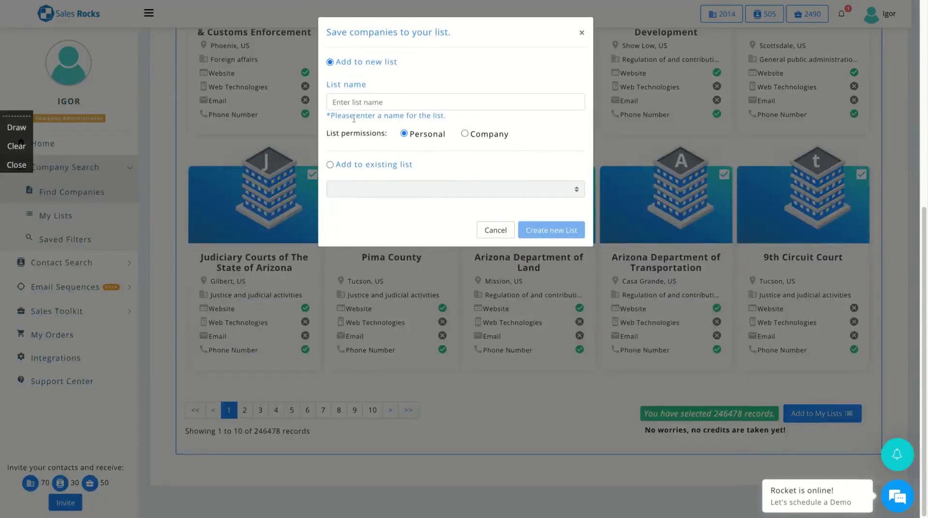
{"action": "left_click", "coordinate": [365, 103]}
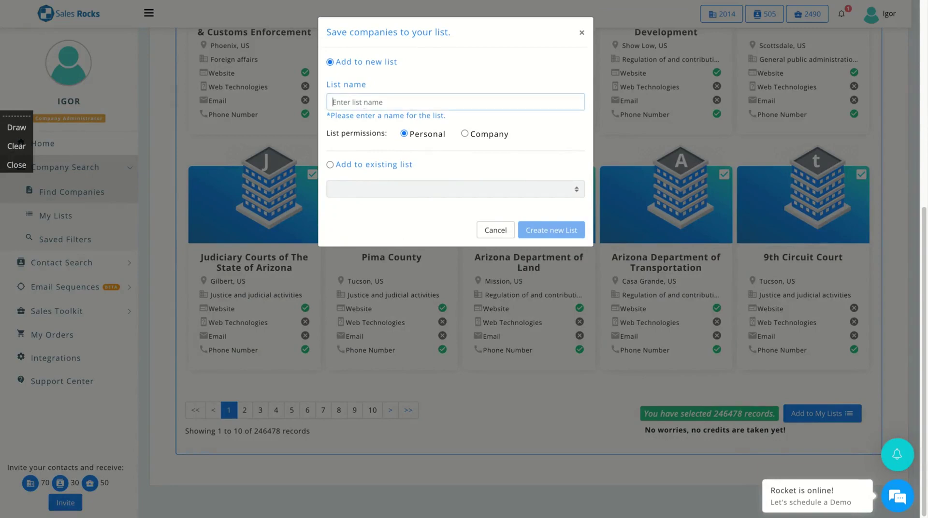
{"action": "type", "text": "Public Administration"}
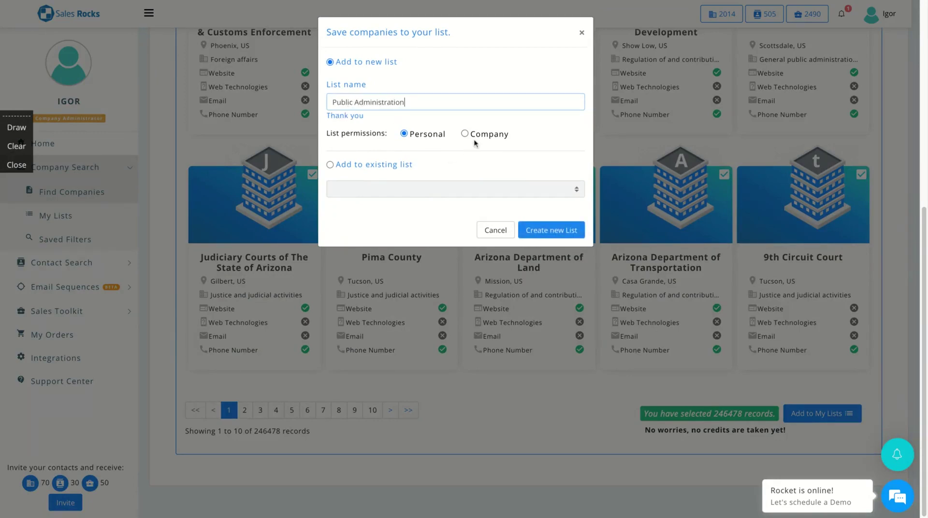
{"action": "left_click", "coordinate": [465, 134]}
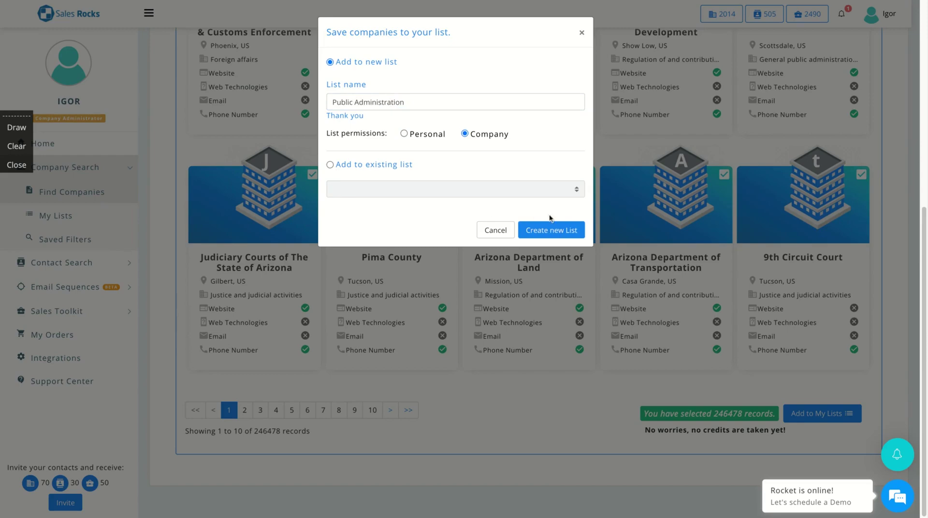
{"action": "left_click", "coordinate": [550, 231]}
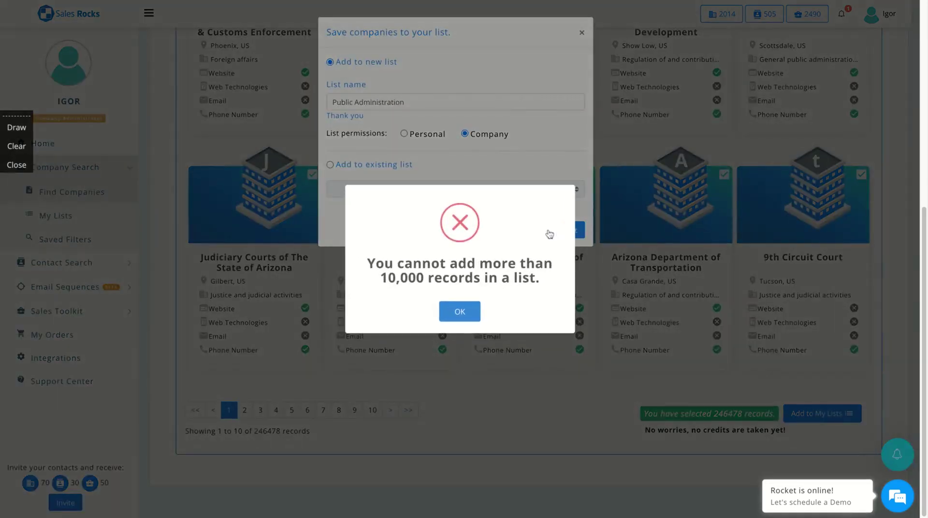
{"action": "left_click", "coordinate": [459, 312]}
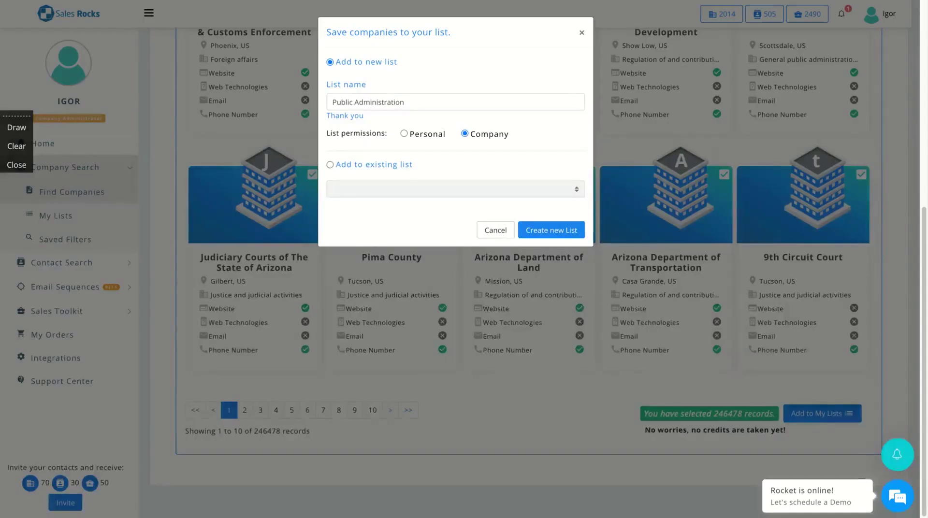
{"action": "left_click", "coordinate": [582, 33]}
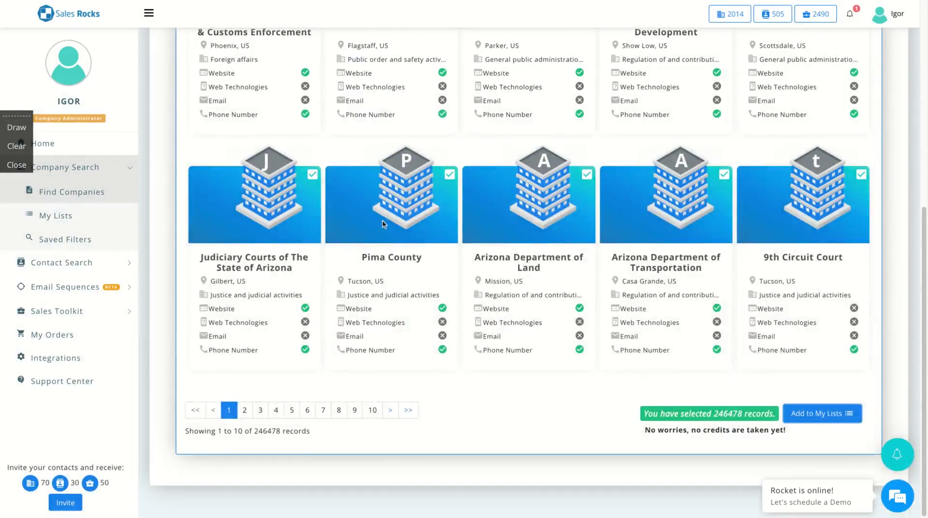
Clear the selection and tick Bureau of Immigration, Public Safety Arizona, La Paz County and USDA Rural Development
{"action": "scroll", "coordinate": [382, 219], "scroll_direction": "up", "scroll_amount": 7}
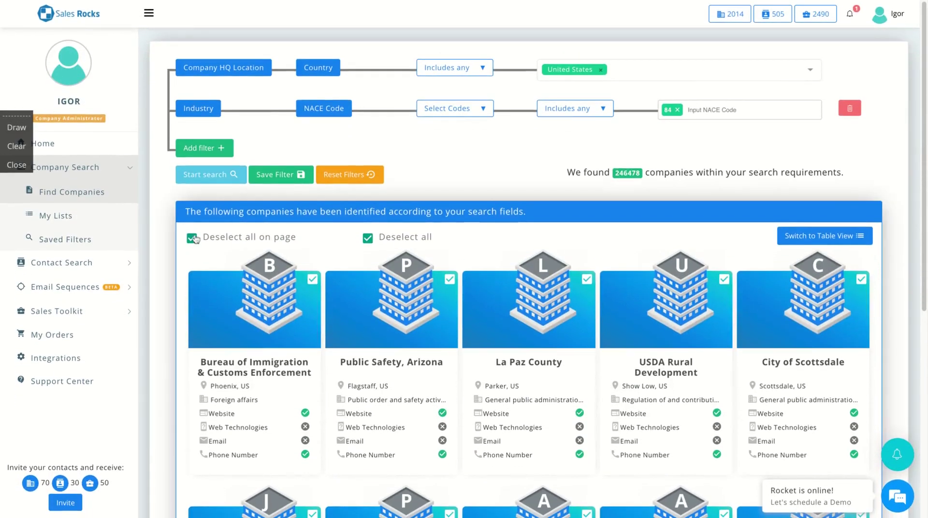
{"action": "left_click", "coordinate": [192, 237]}
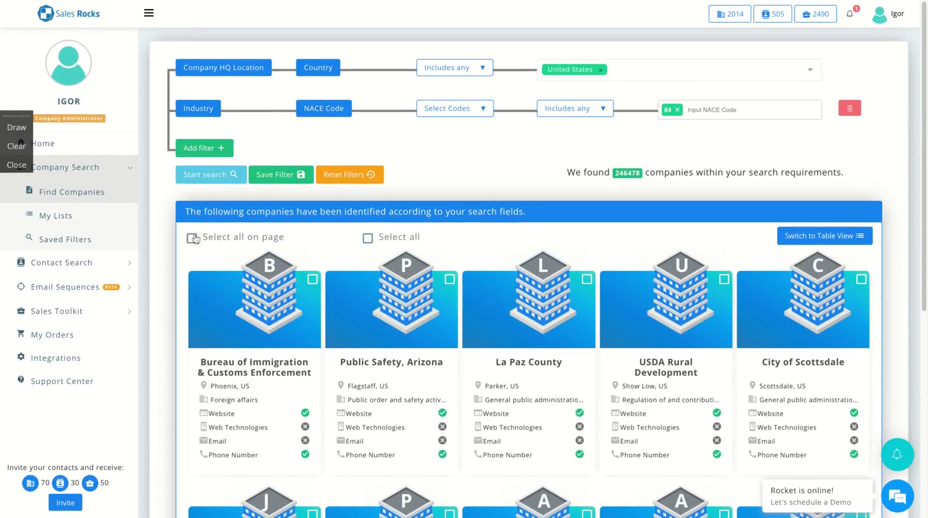
{"action": "left_click", "coordinate": [312, 280]}
{"action": "left_click", "coordinate": [449, 279]}
{"action": "left_click", "coordinate": [586, 279]}
{"action": "left_click", "coordinate": [723, 279]}
Add the four companies to the existing Education list and dismiss the success message
{"action": "scroll", "coordinate": [724, 285], "scroll_direction": "down", "scroll_amount": 7}
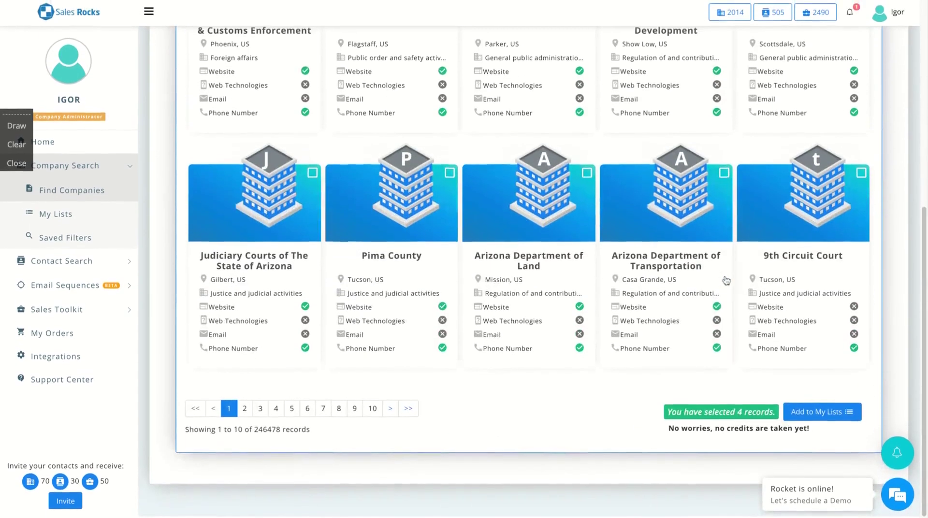
{"action": "left_click", "coordinate": [822, 412]}
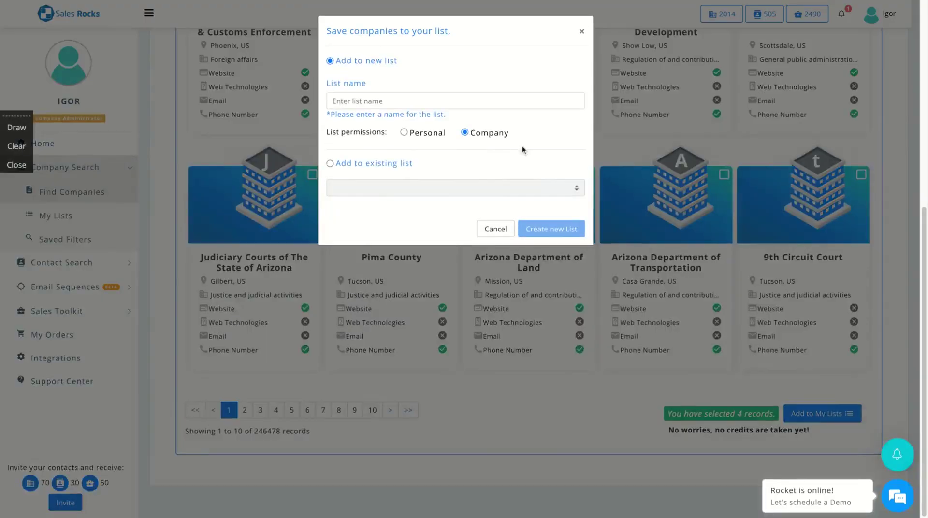
{"action": "left_click", "coordinate": [330, 164]}
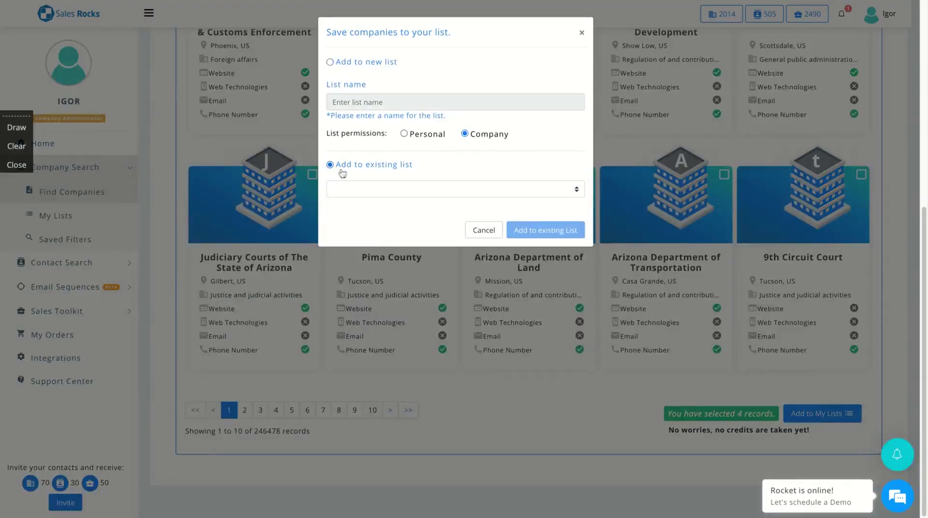
{"action": "left_click", "coordinate": [387, 195]}
{"action": "left_click", "coordinate": [390, 204]}
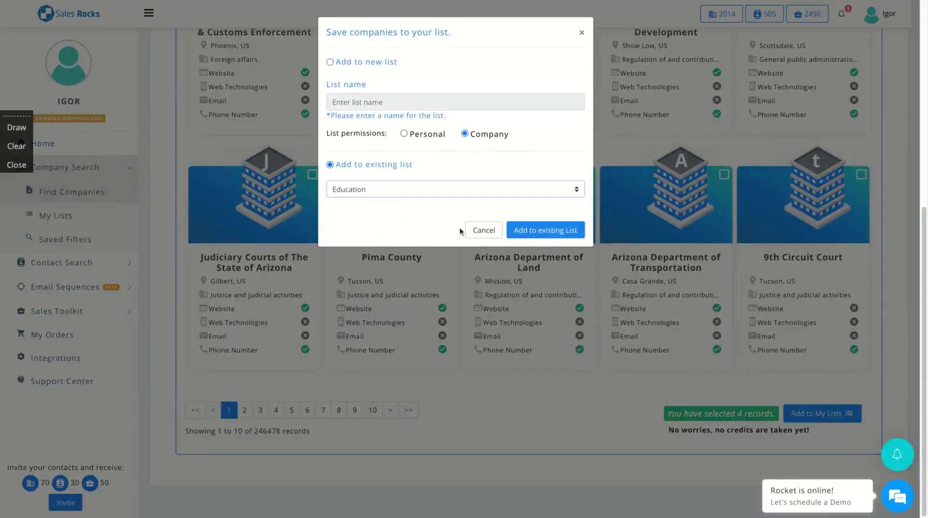
{"action": "left_click", "coordinate": [534, 233]}
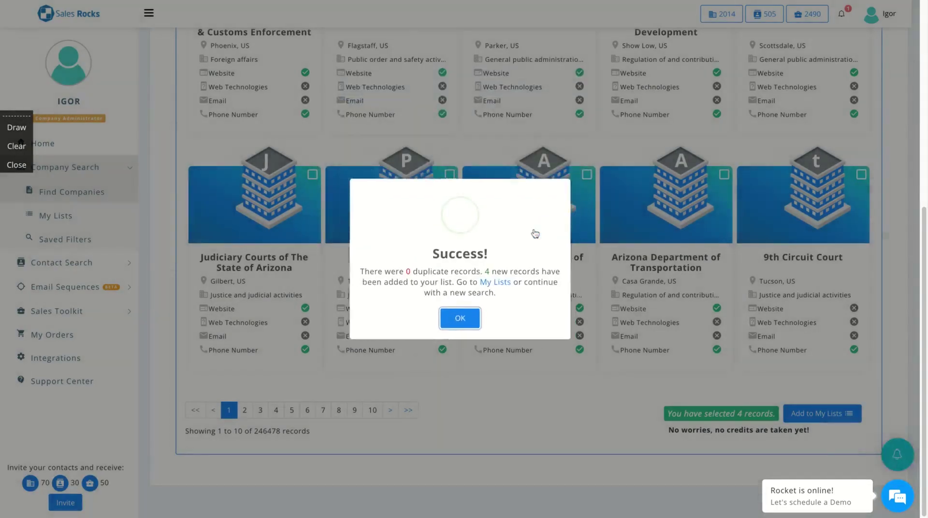
{"action": "left_click", "coordinate": [459, 321]}
Open the Education list from My Lists and scroll through companies like Sedona Sojourns LLC
{"action": "left_click", "coordinate": [53, 217]}
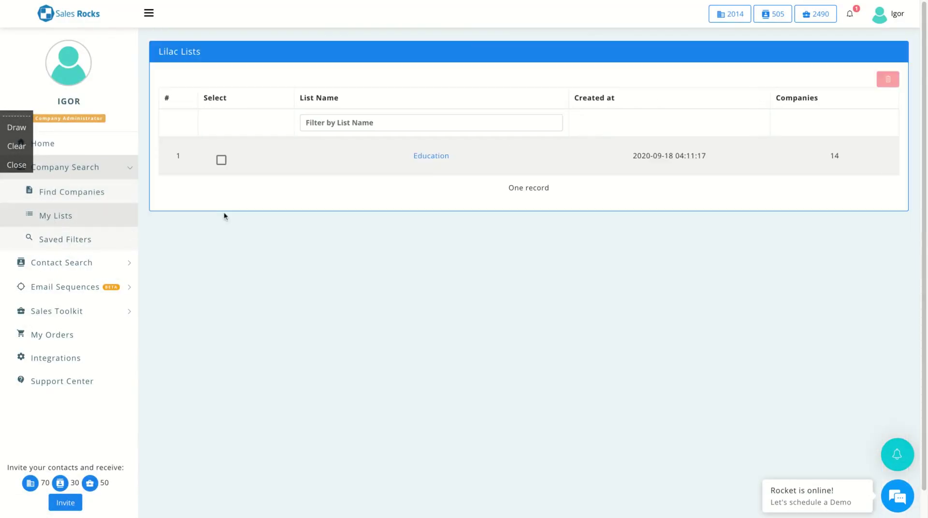
{"action": "left_click", "coordinate": [424, 156]}
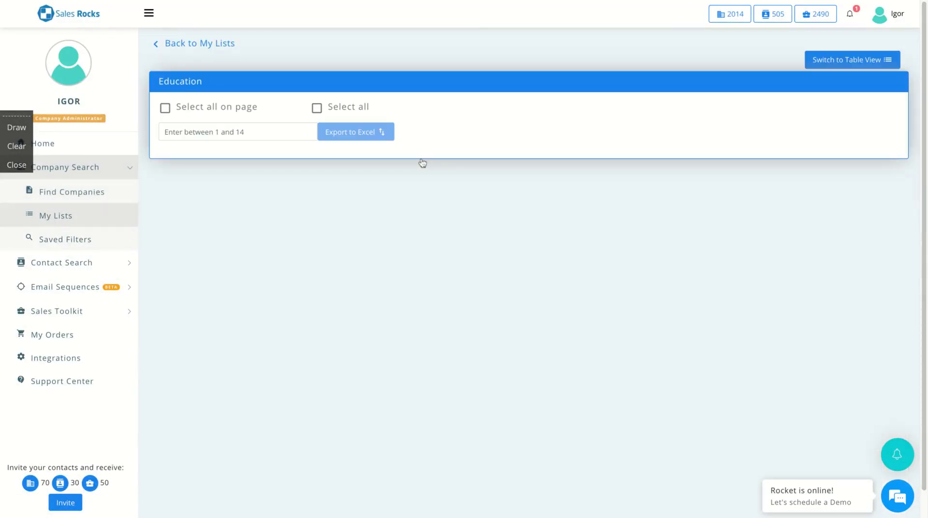
{"action": "scroll", "coordinate": [283, 210], "scroll_direction": "down", "scroll_amount": 1}
{"action": "scroll", "coordinate": [211, 179], "scroll_direction": "down", "scroll_amount": 2}
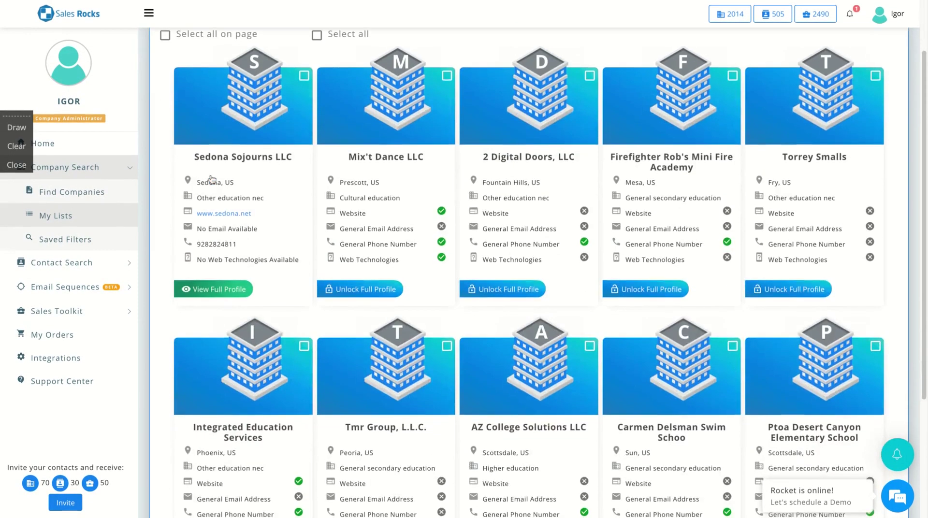
{"action": "scroll", "coordinate": [211, 179], "scroll_direction": "down", "scroll_amount": 5}
{"action": "scroll", "coordinate": [211, 179], "scroll_direction": "up", "scroll_amount": 2}
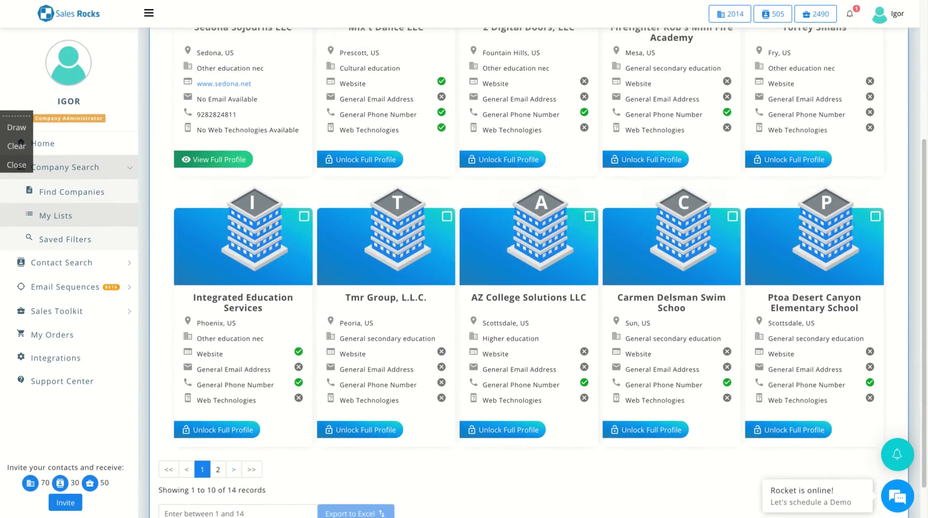
{"action": "scroll", "coordinate": [542, 272], "scroll_direction": "up", "scroll_amount": 1}
{"action": "scroll", "coordinate": [542, 273], "scroll_direction": "down", "scroll_amount": 2}
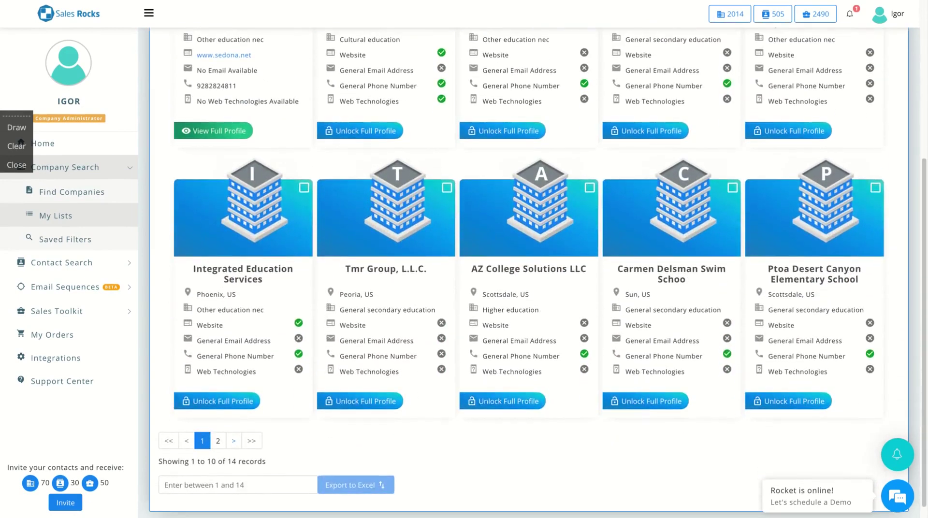
{"action": "scroll", "coordinate": [215, 110], "scroll_direction": "up", "scroll_amount": 4}
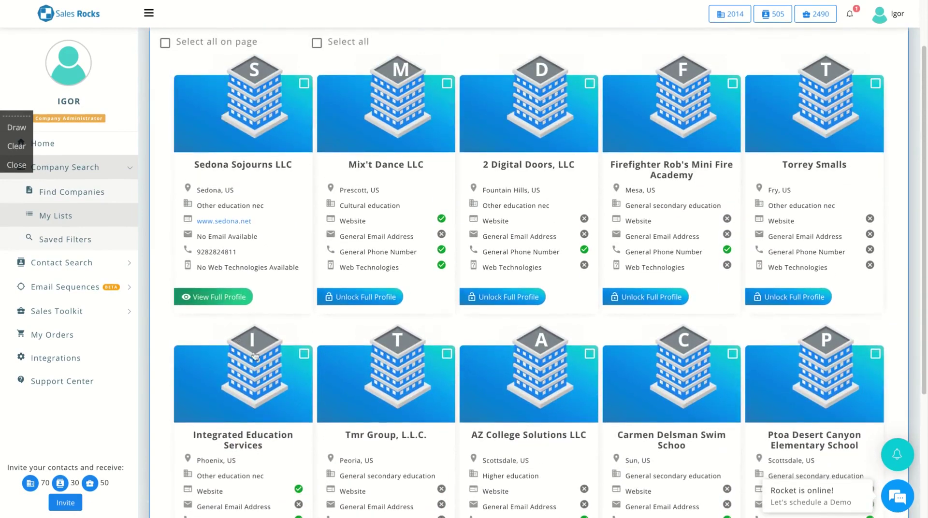
{"action": "scroll", "coordinate": [497, 373], "scroll_direction": "up", "scroll_amount": 2}
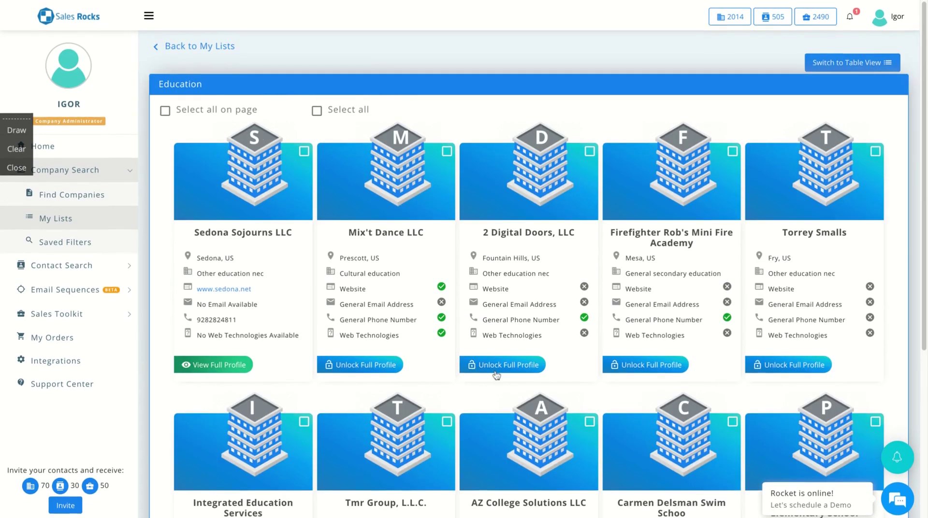
{"action": "scroll", "coordinate": [496, 375], "scroll_direction": "down", "scroll_amount": 4}
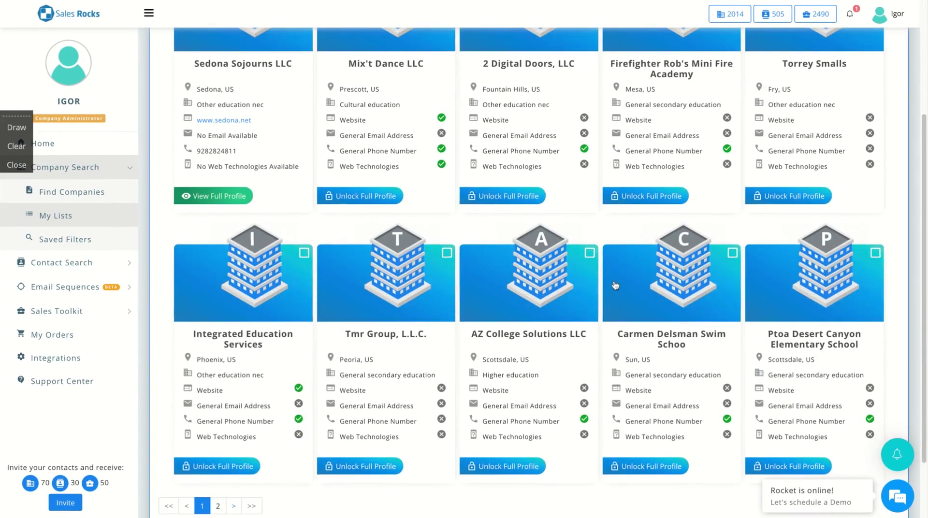
{"action": "scroll", "coordinate": [615, 285], "scroll_direction": "up", "scroll_amount": 4}
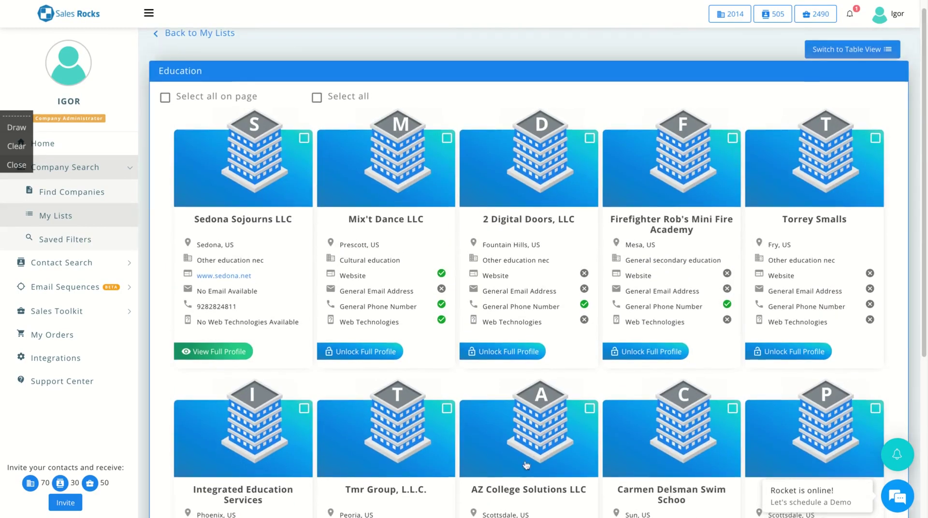
{"action": "scroll", "coordinate": [524, 464], "scroll_direction": "down", "scroll_amount": 1}
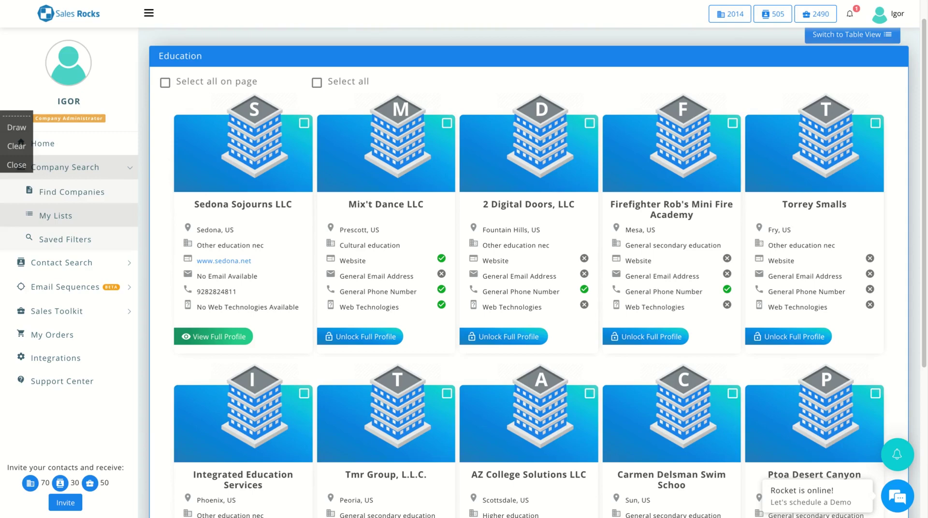
Unlock 2 Digital Doors, LLC's full profile and browse its Technologies, Organization and General tabs
{"action": "left_click", "coordinate": [504, 336]}
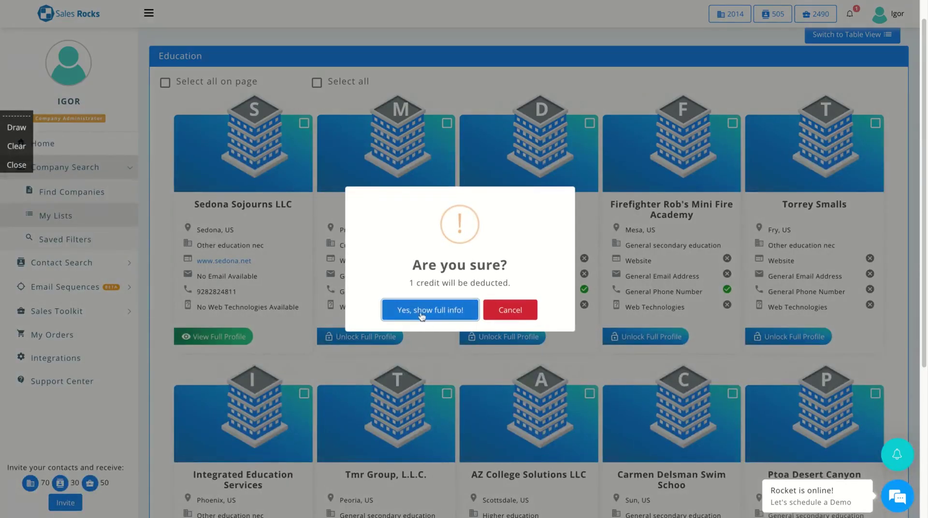
{"action": "left_click", "coordinate": [420, 314]}
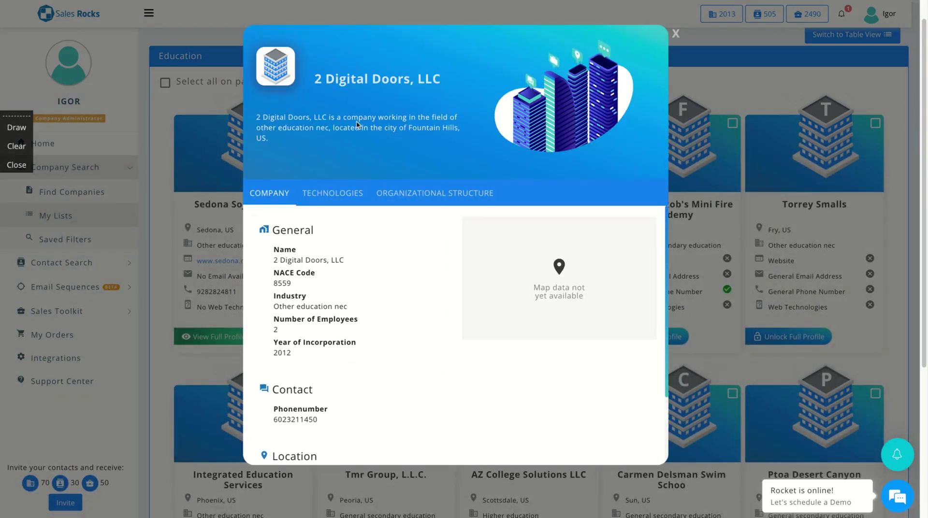
{"action": "left_click", "coordinate": [322, 190]}
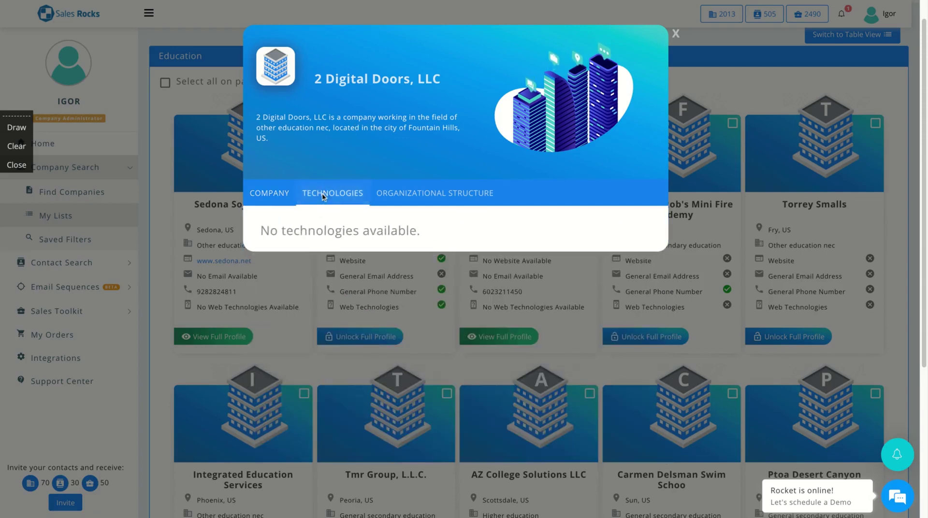
{"action": "left_click", "coordinate": [413, 192]}
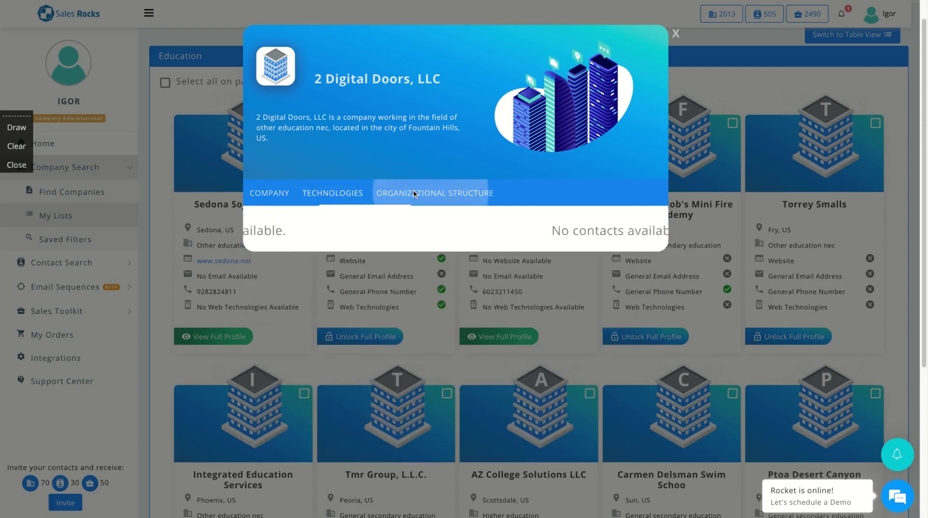
{"action": "left_click", "coordinate": [268, 195]}
Review the company details (NACE 8559, 2 employees) and select its phone number
{"action": "scroll", "coordinate": [407, 321], "scroll_direction": "down", "scroll_amount": 3}
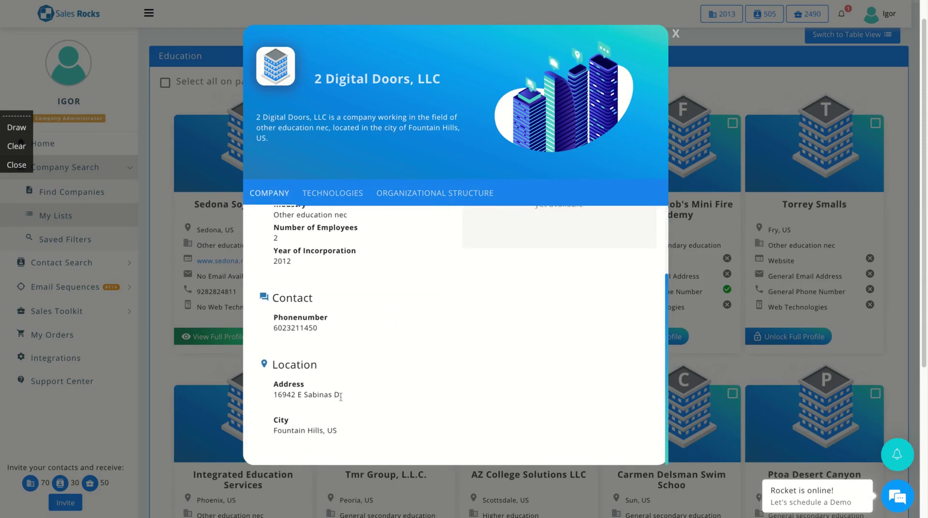
{"action": "scroll", "coordinate": [375, 374], "scroll_direction": "up", "scroll_amount": 3}
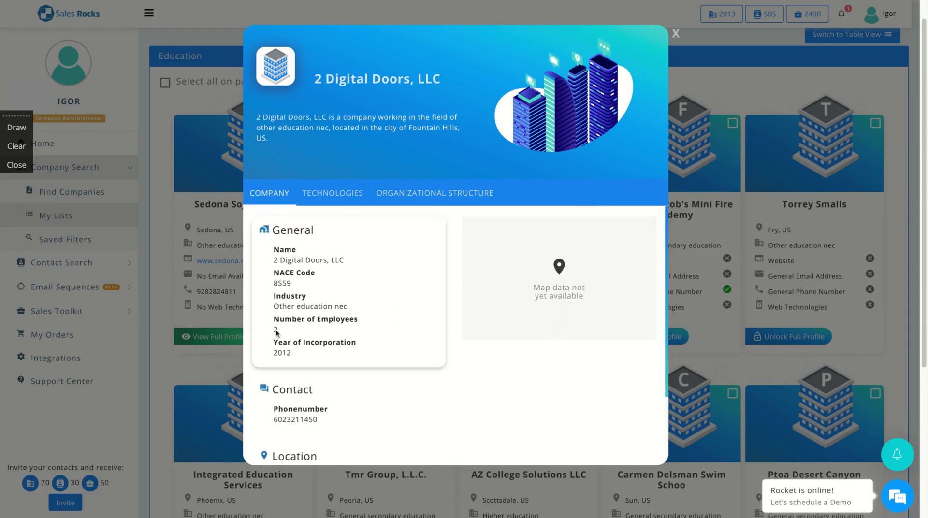
{"action": "scroll", "coordinate": [277, 333], "scroll_direction": "up", "scroll_amount": 1}
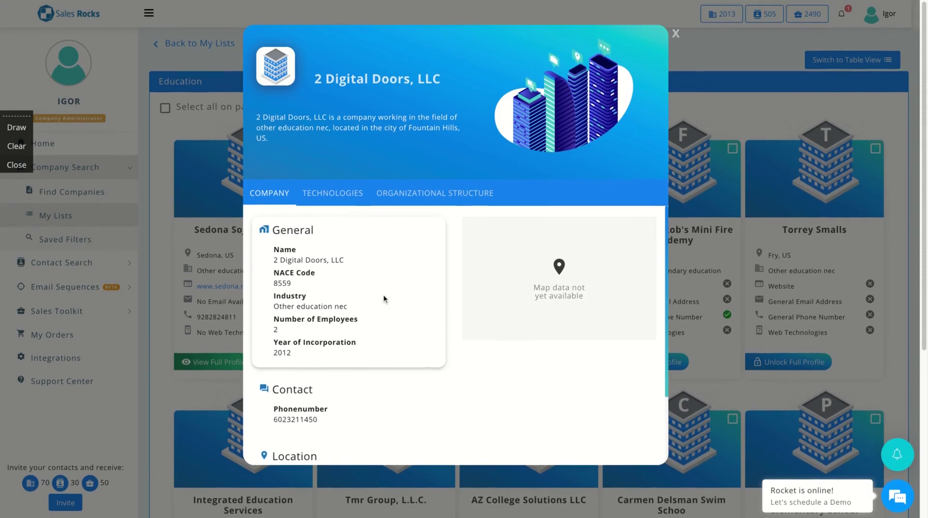
{"action": "scroll", "coordinate": [448, 372], "scroll_direction": "down", "scroll_amount": 3}
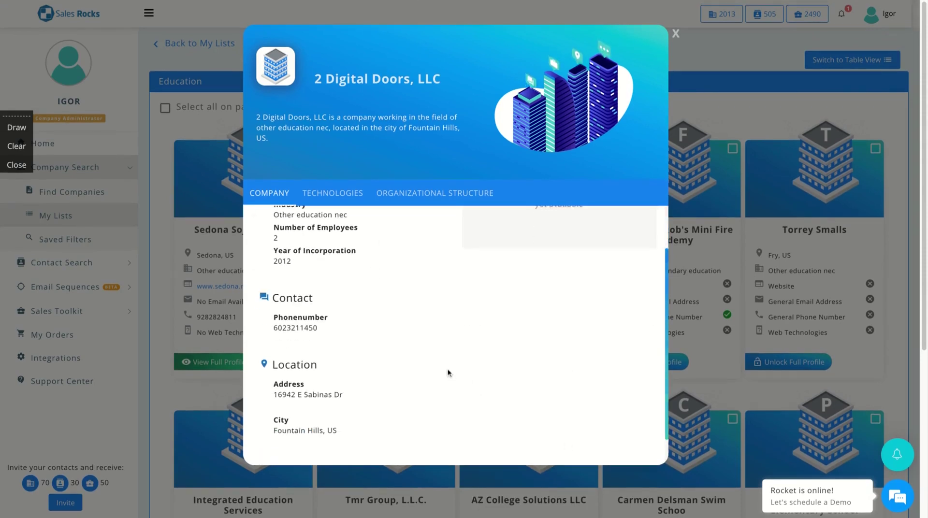
{"action": "scroll", "coordinate": [315, 382], "scroll_direction": "up", "scroll_amount": 2}
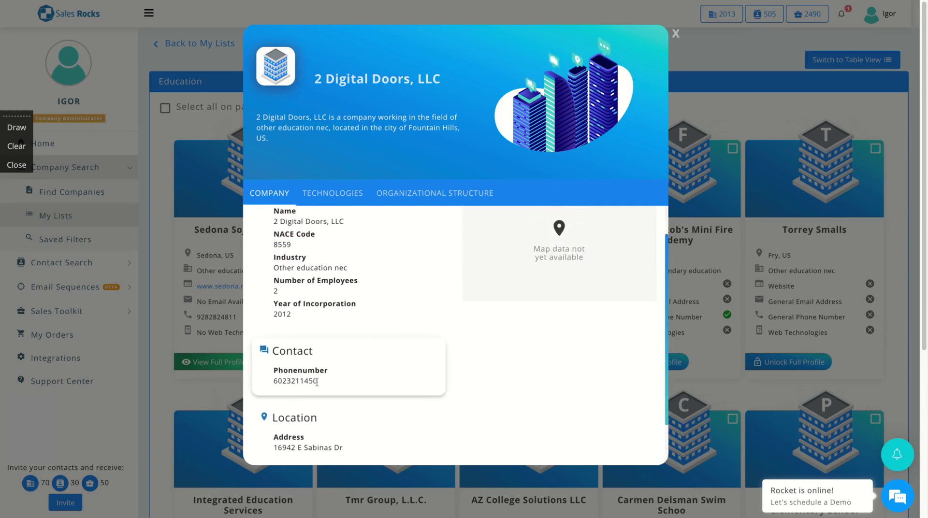
{"action": "left_click_drag", "start_coordinate": [316, 382], "coordinate": [273, 382]}
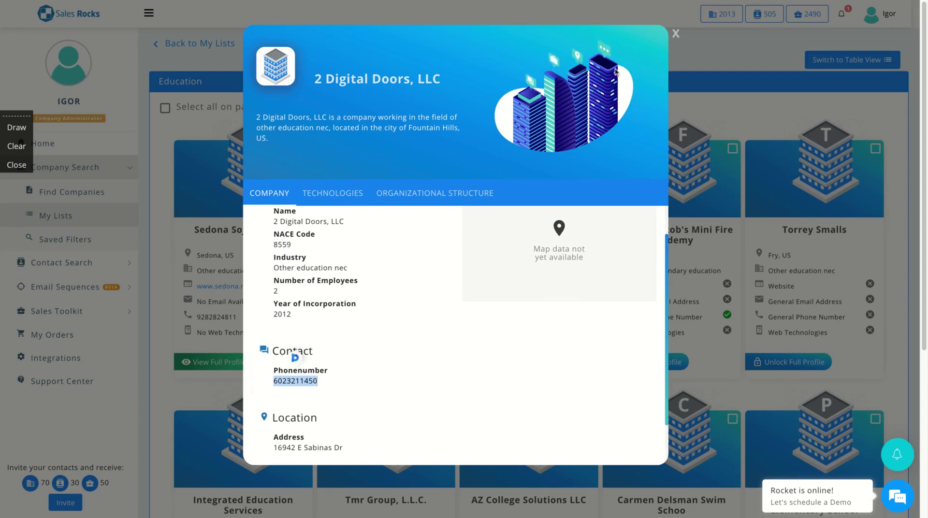
Close the company profile and paste its copied phone number into the Phone Verifier field
{"action": "left_click", "coordinate": [675, 33]}
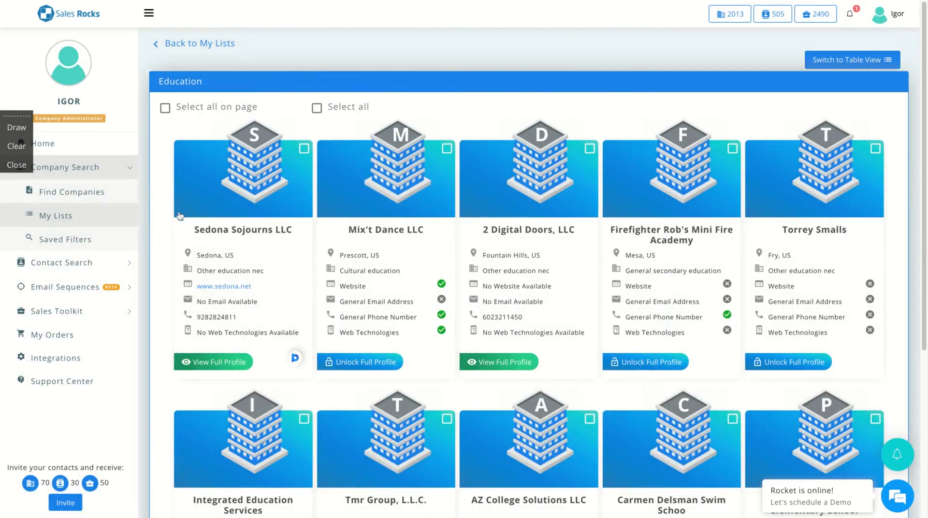
{"action": "left_click", "coordinate": [84, 311]}
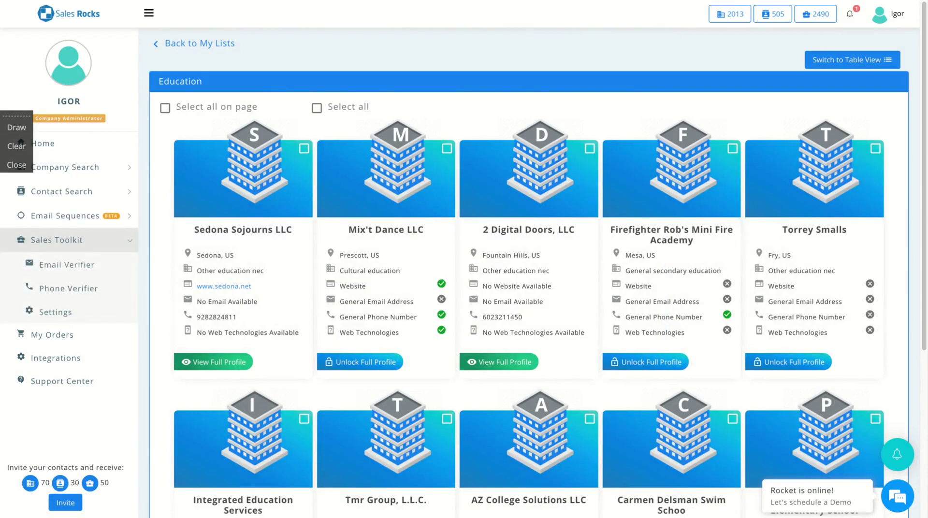
{"action": "left_click", "coordinate": [75, 293]}
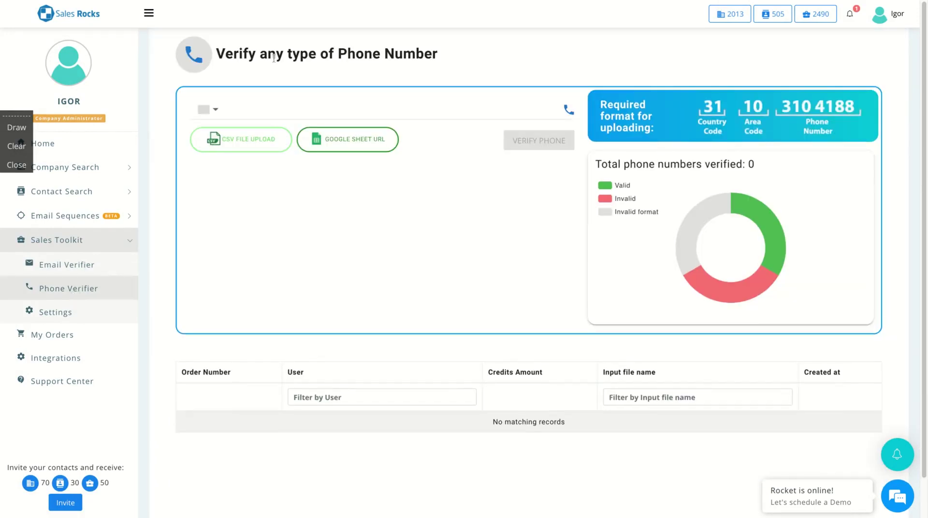
{"action": "left_click", "coordinate": [283, 107]}
{"action": "key", "text": "ctrl+v"}
Verify a contact's email address in Email Verifier for one credit, getting a VALID result
{"action": "left_click", "coordinate": [63, 266]}
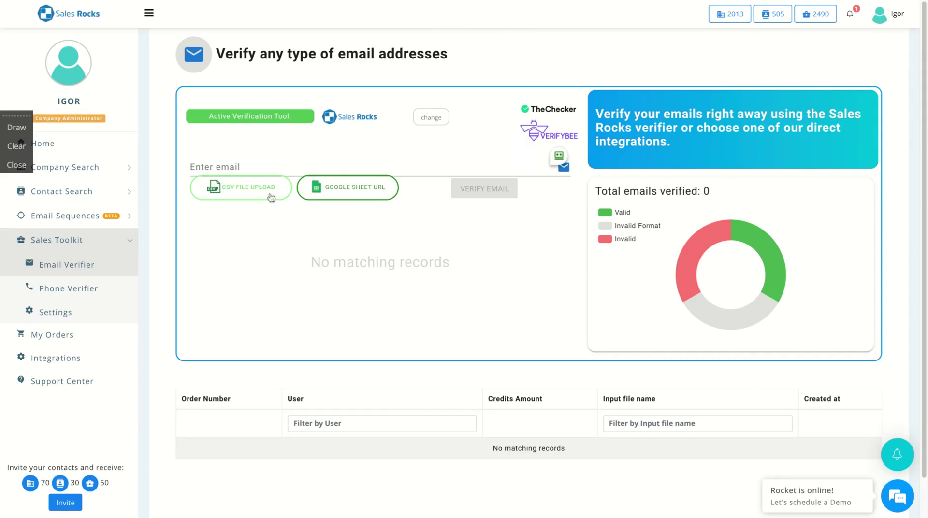
{"action": "left_click", "coordinate": [341, 163]}
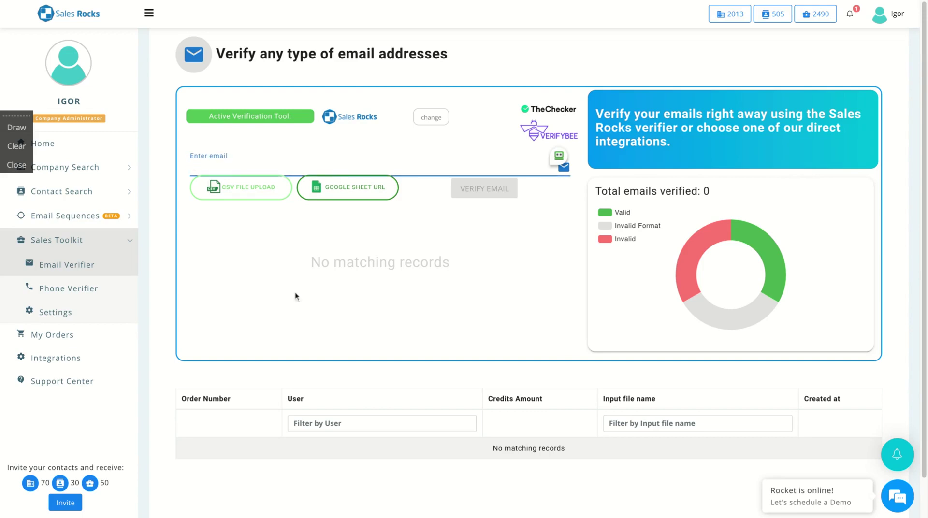
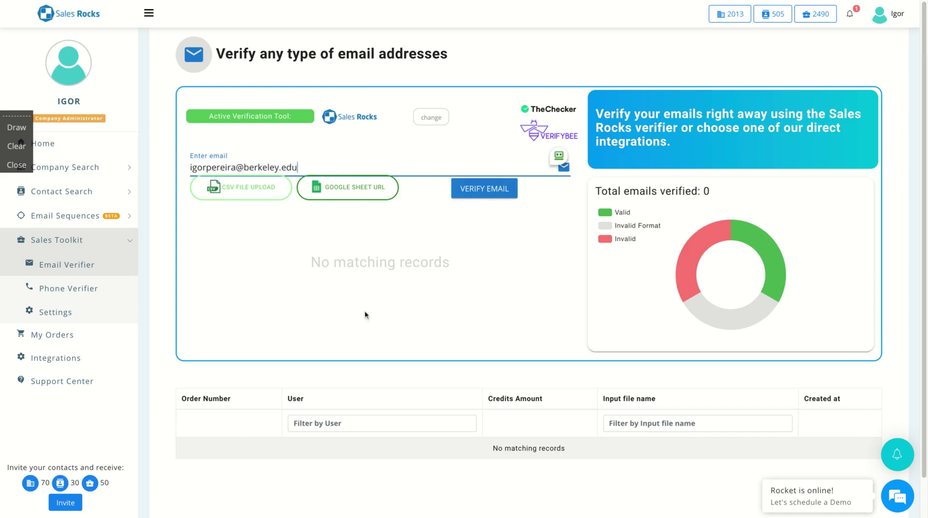
{"action": "left_click", "coordinate": [477, 199]}
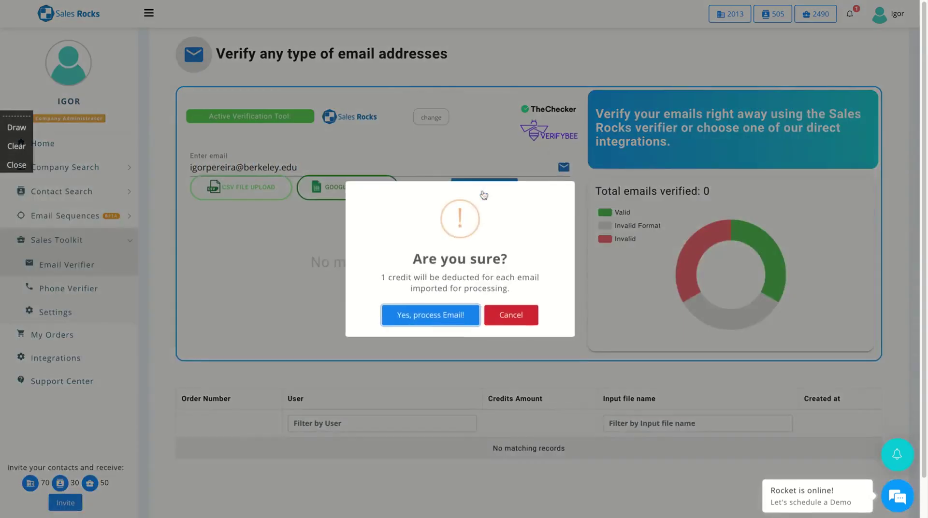
{"action": "left_click", "coordinate": [450, 314]}
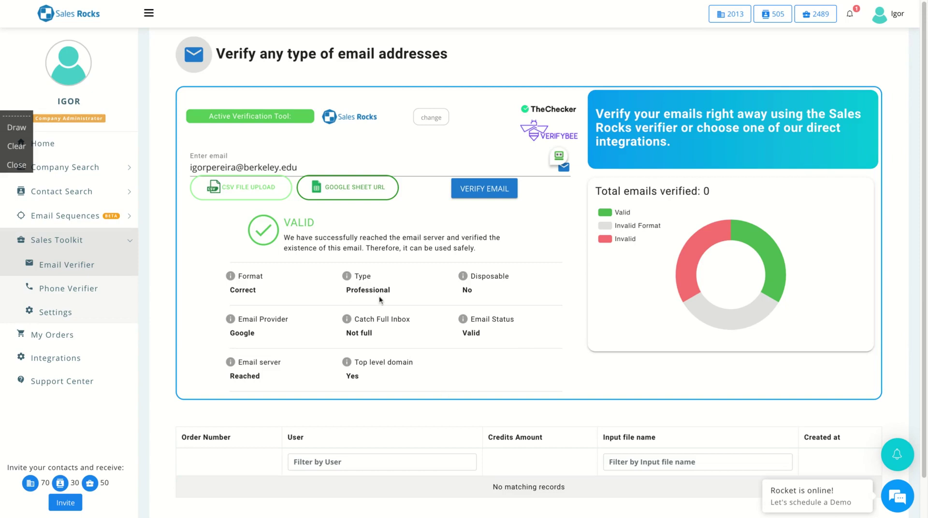
Check the company's US phone number in Phone Verifier for one credit; it returns INVALID FORMAT
{"action": "left_click", "coordinate": [73, 287]}
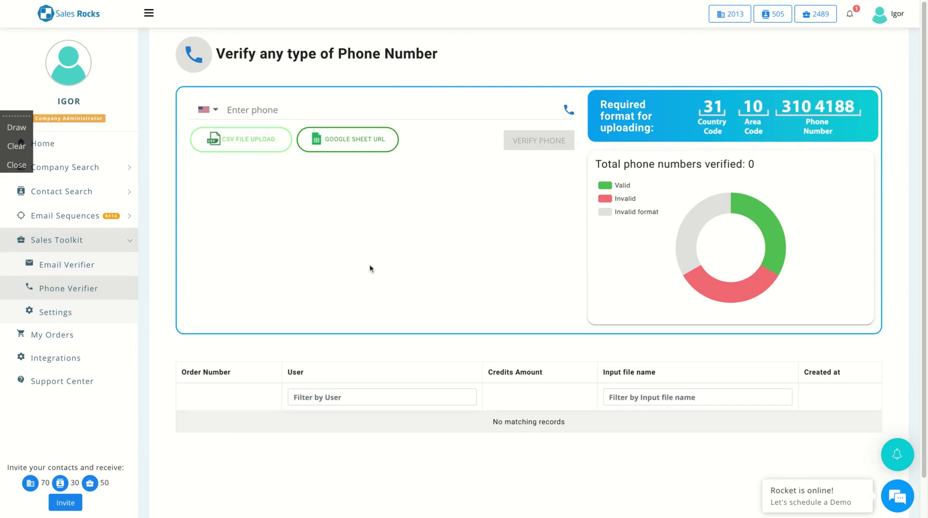
{"action": "left_click", "coordinate": [368, 114]}
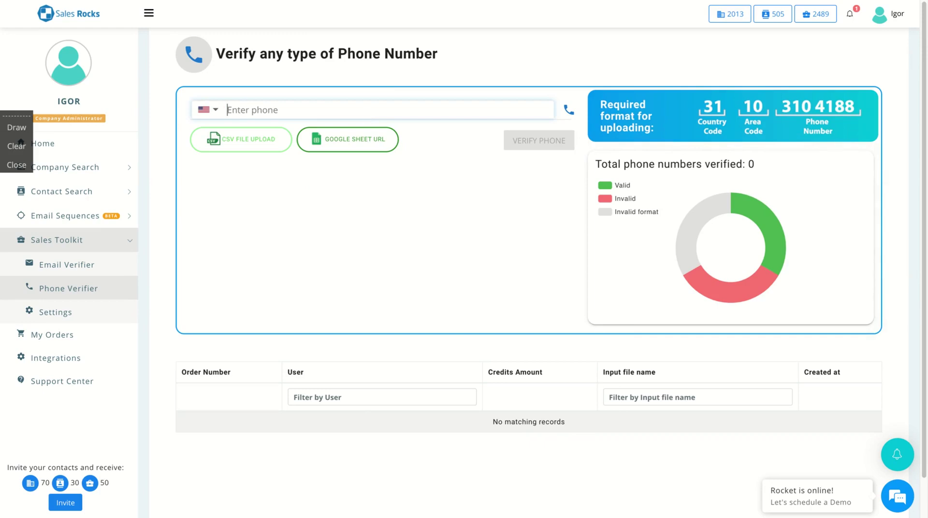
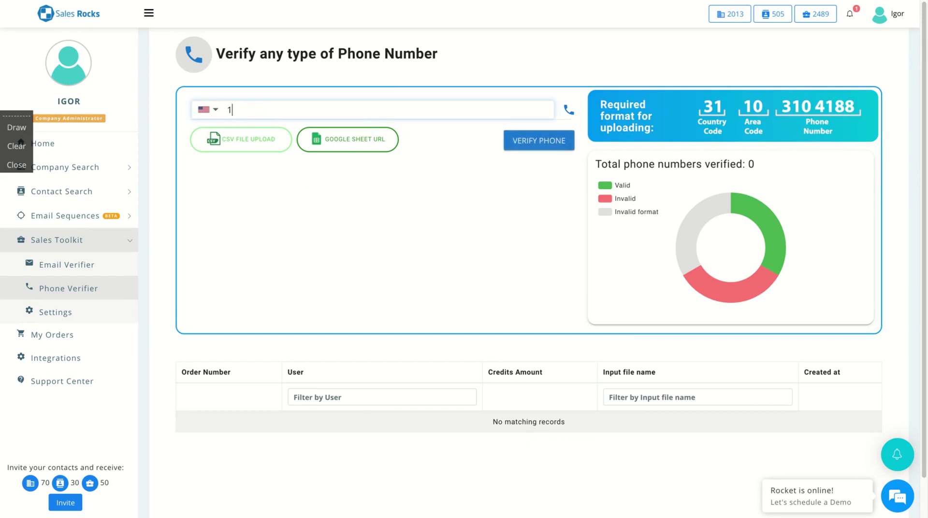
{"action": "left_click", "coordinate": [547, 148]}
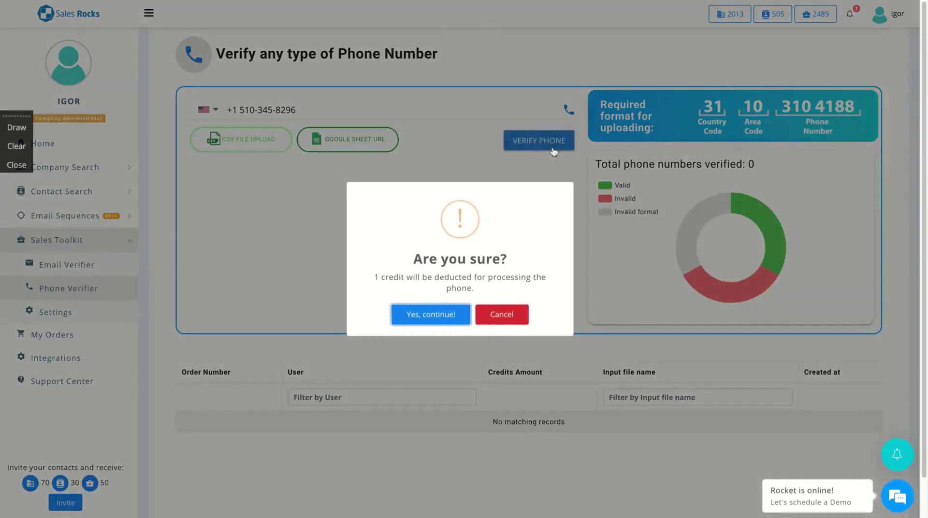
{"action": "left_click", "coordinate": [427, 316]}
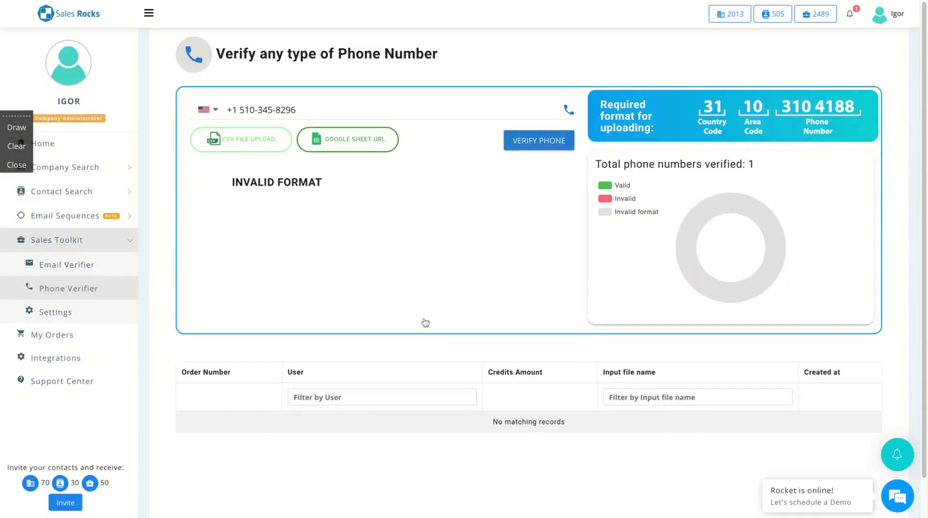
Open Find Contacts and set the headquarters country filter to United States
{"action": "mouse_move", "coordinate": [702, 241]}
{"action": "left_click", "coordinate": [70, 192]}
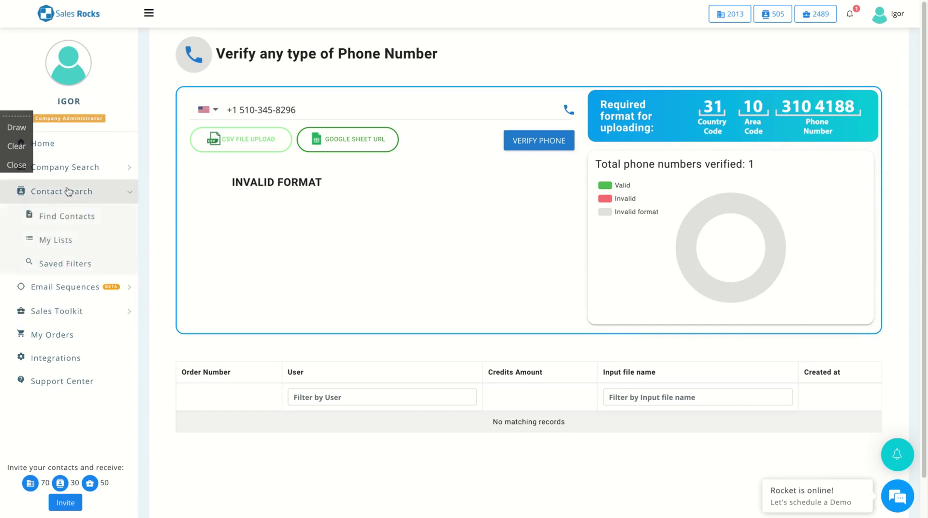
{"action": "left_click", "coordinate": [64, 218]}
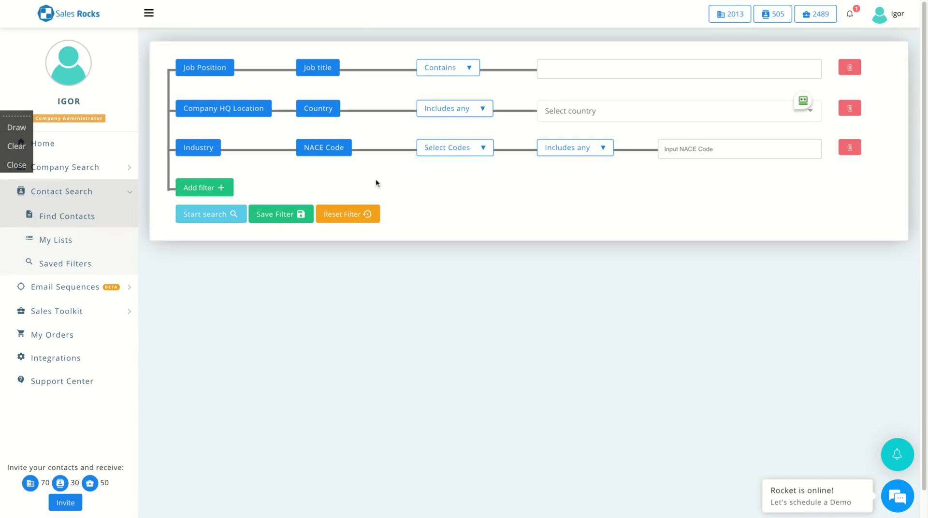
{"action": "left_click", "coordinate": [590, 119]}
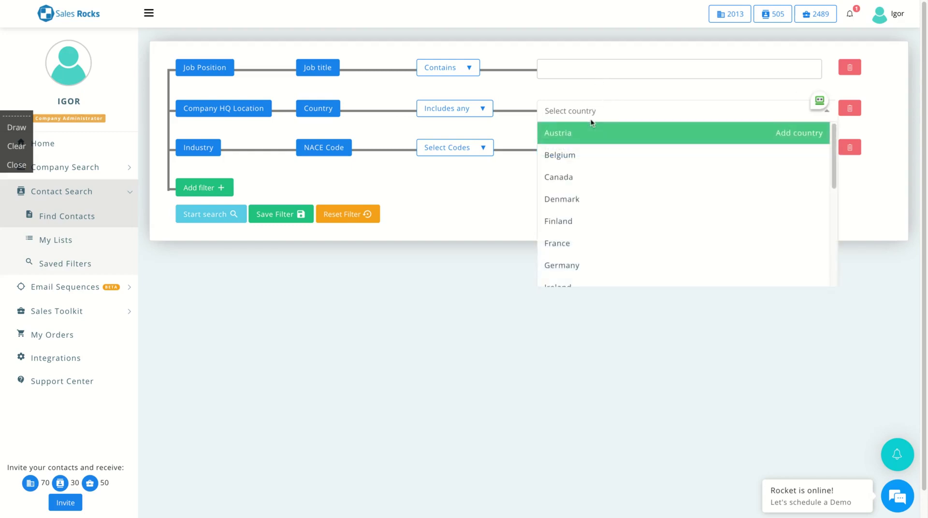
{"action": "type", "text": "Unite"}
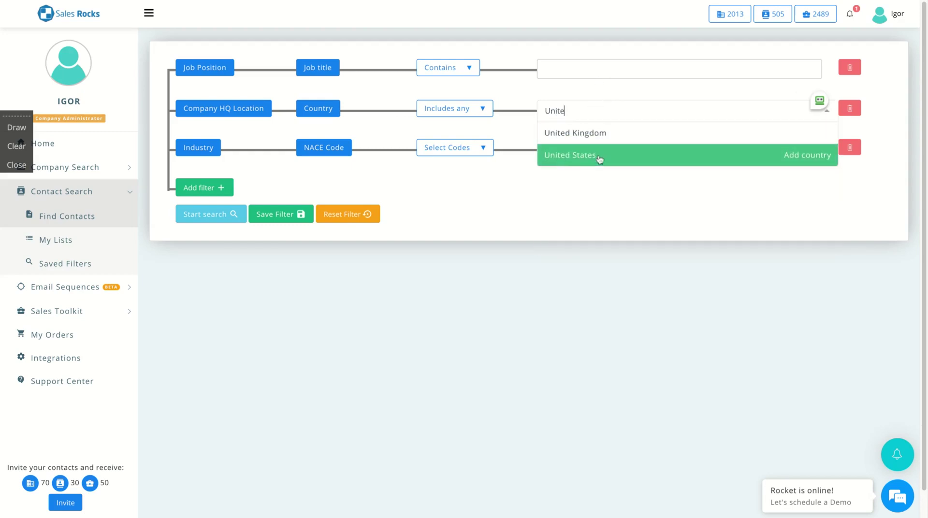
{"action": "left_click", "coordinate": [599, 159]}
Add Immigration Lawyer as job title, remove the NACE filter, and search, finding 3 contacts
{"action": "left_click", "coordinate": [584, 72]}
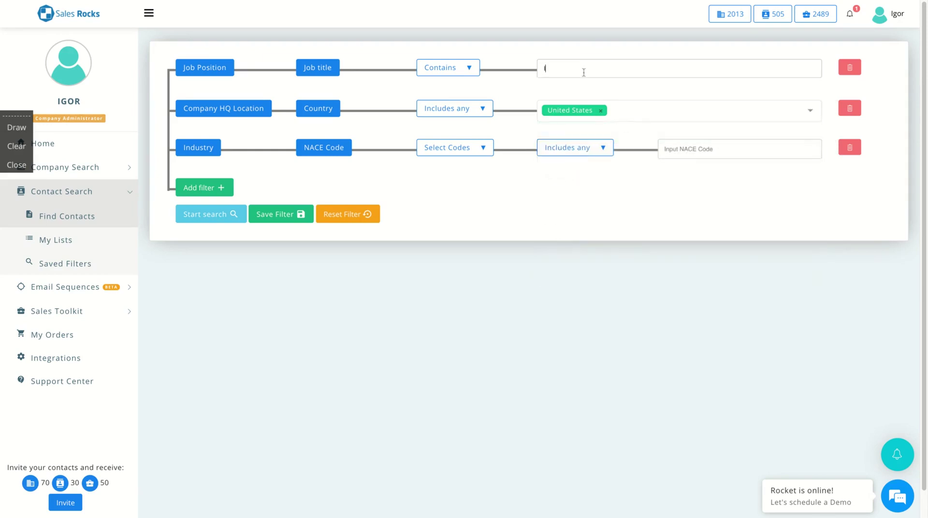
{"action": "type", "text": "Immigration Lawyer"}
{"action": "left_click", "coordinate": [849, 148]}
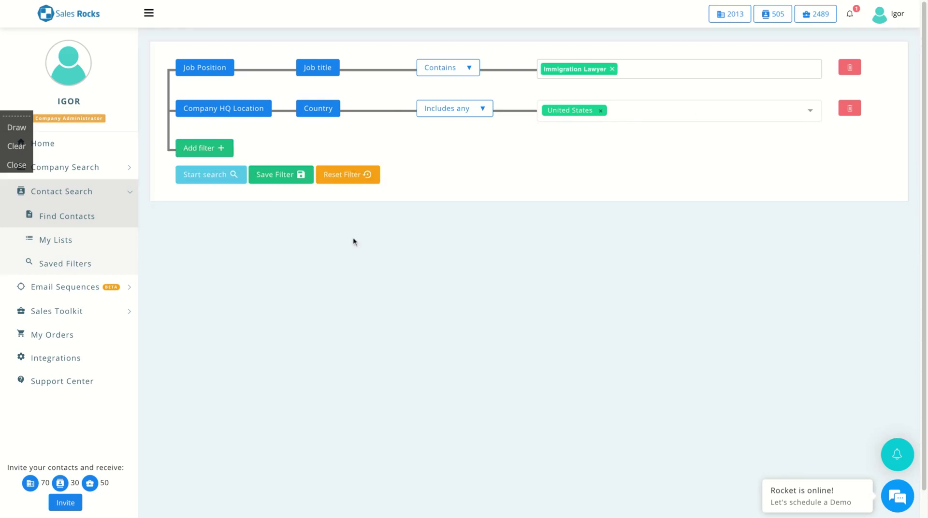
{"action": "left_click", "coordinate": [207, 177]}
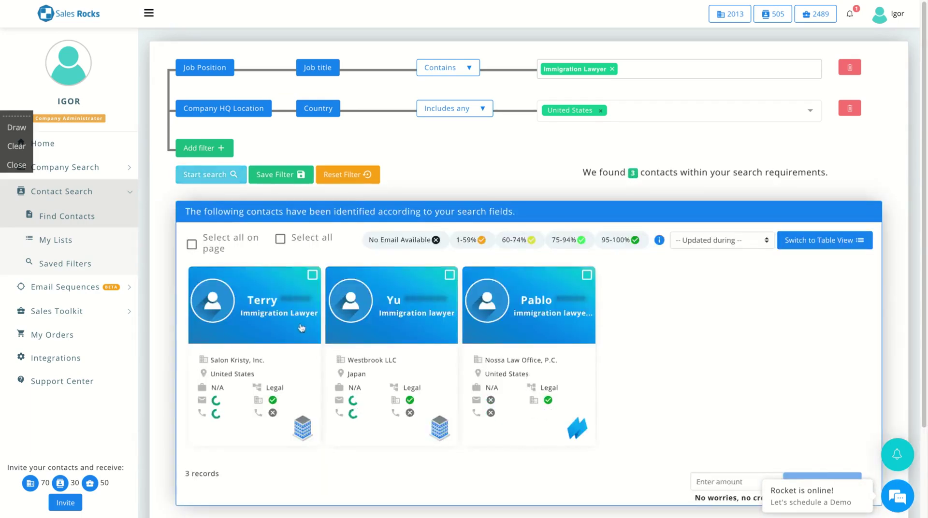
{"action": "scroll", "coordinate": [302, 328], "scroll_direction": "down", "scroll_amount": 3}
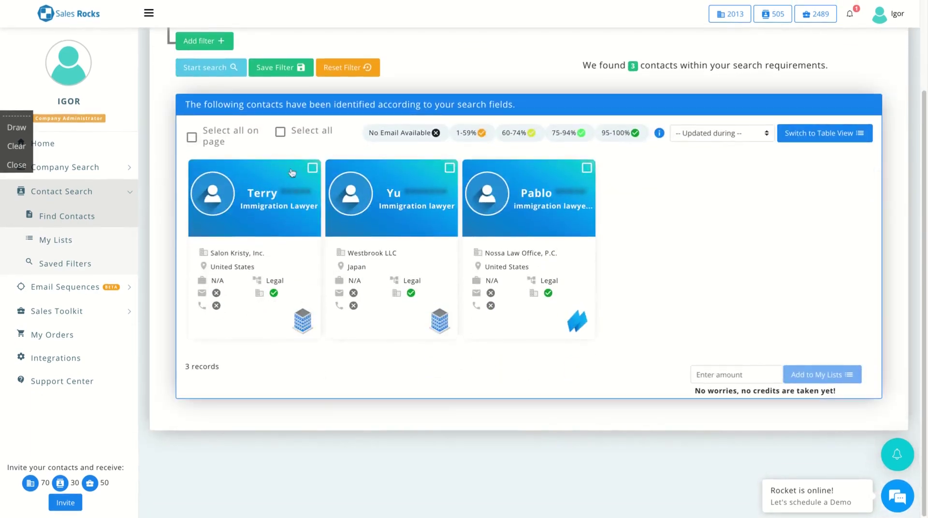
Save the first found contact to a new list named Lawyers, then go to My Lists
{"action": "left_click", "coordinate": [289, 198]}
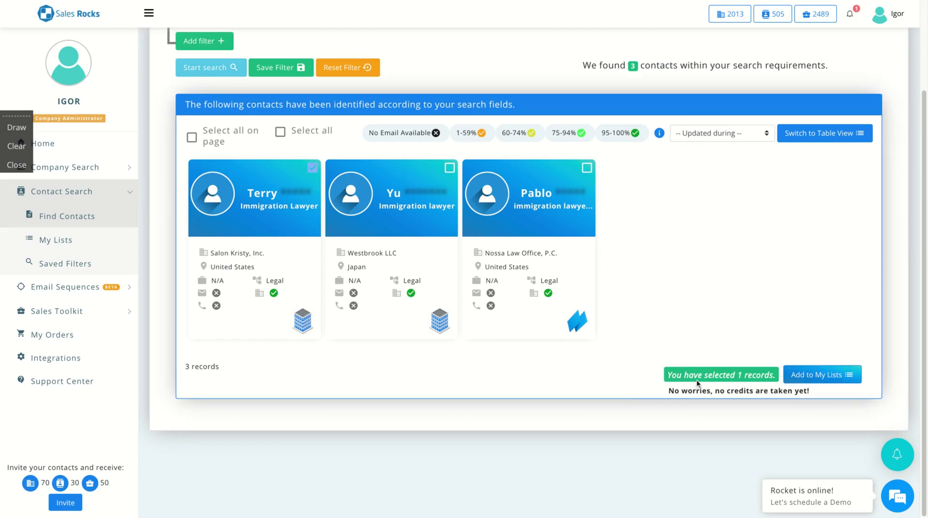
{"action": "left_click", "coordinate": [808, 378]}
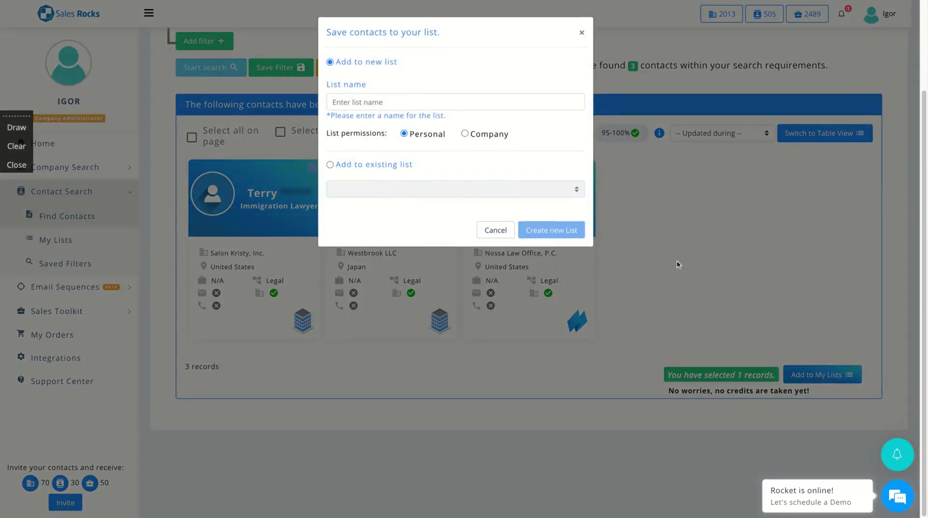
{"action": "left_click", "coordinate": [370, 96]}
{"action": "type", "text": "Lawyers"}
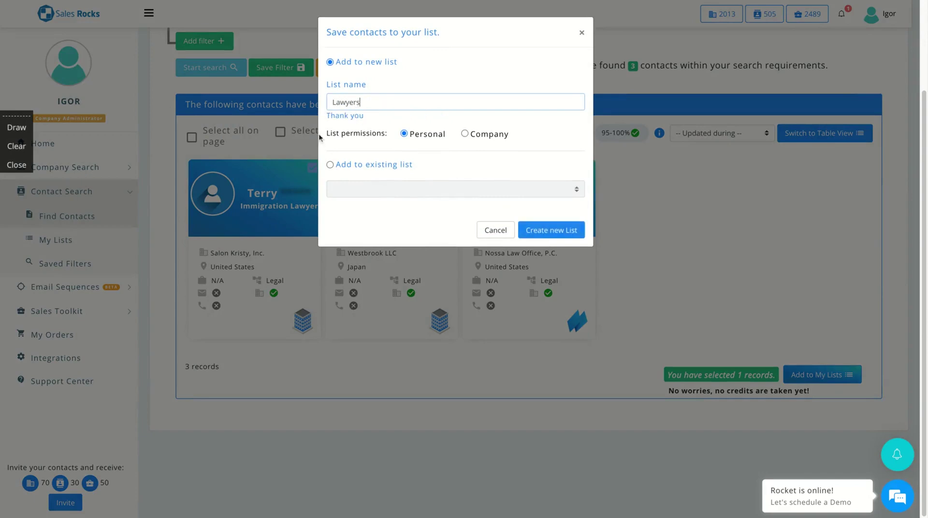
{"action": "left_click", "coordinate": [540, 235]}
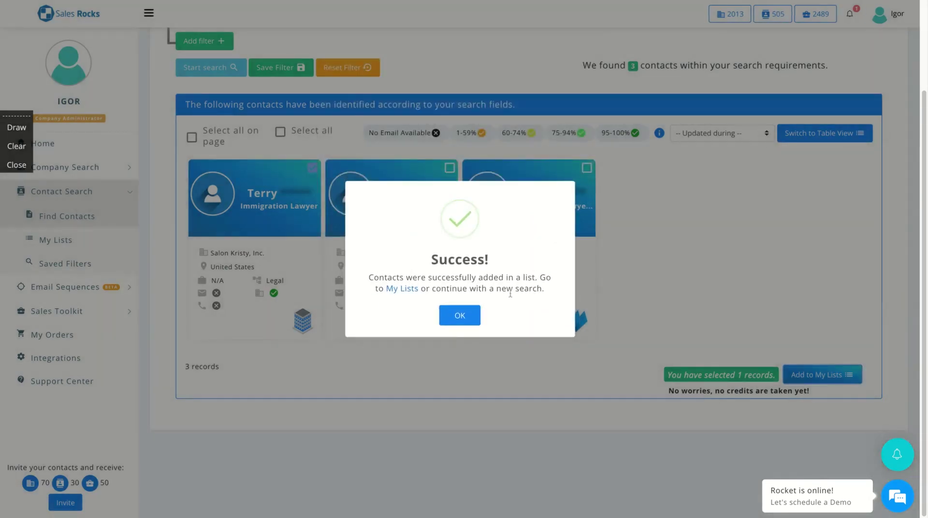
{"action": "left_click", "coordinate": [468, 315]}
{"action": "left_click", "coordinate": [48, 244]}
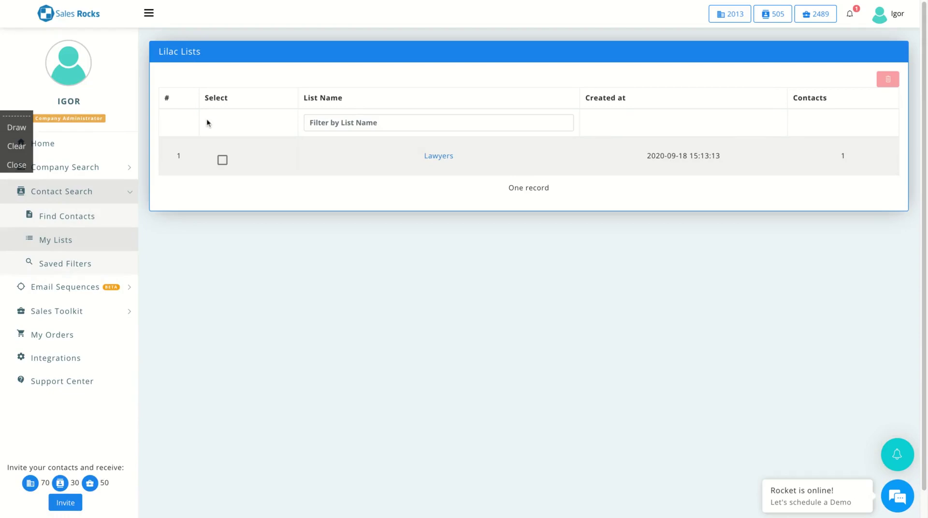
Open the Lawyers list, unlock the contact's full profile for one credit, and review its details
{"action": "left_click", "coordinate": [435, 155]}
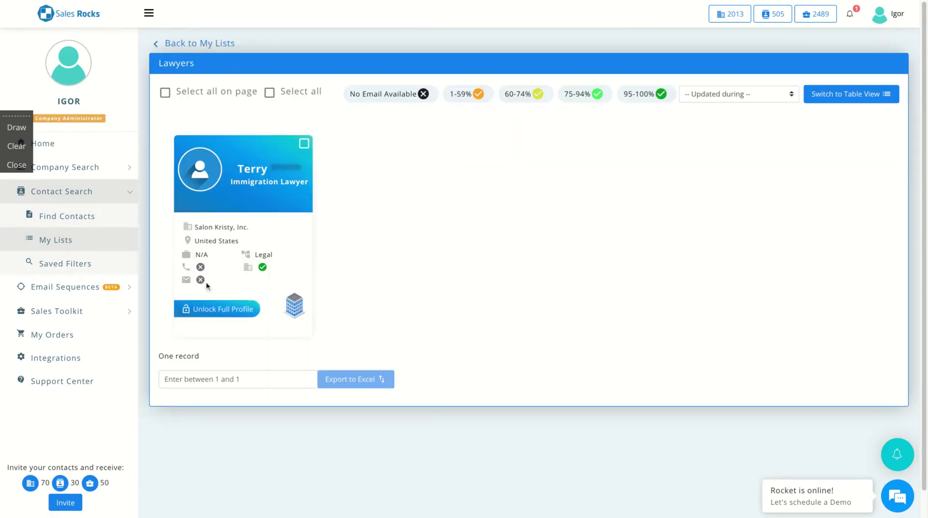
{"action": "left_click", "coordinate": [207, 309]}
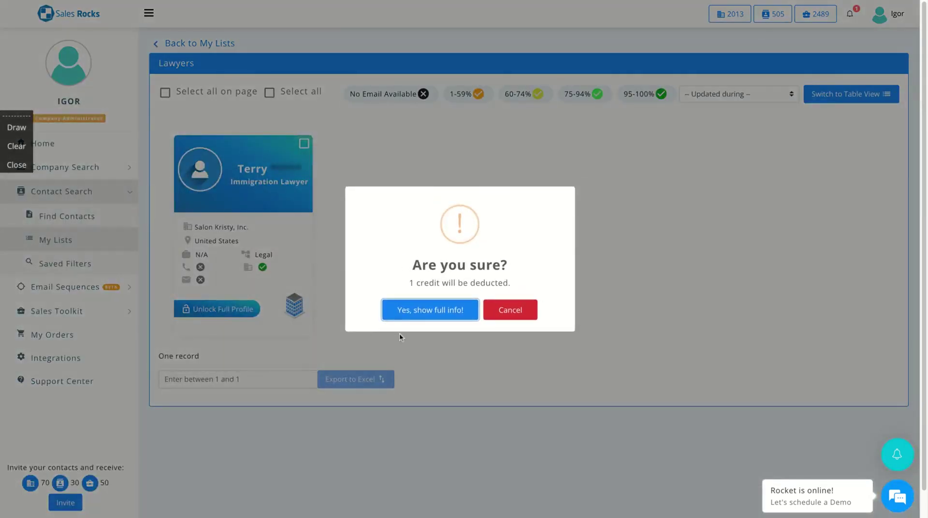
{"action": "left_click", "coordinate": [409, 317]}
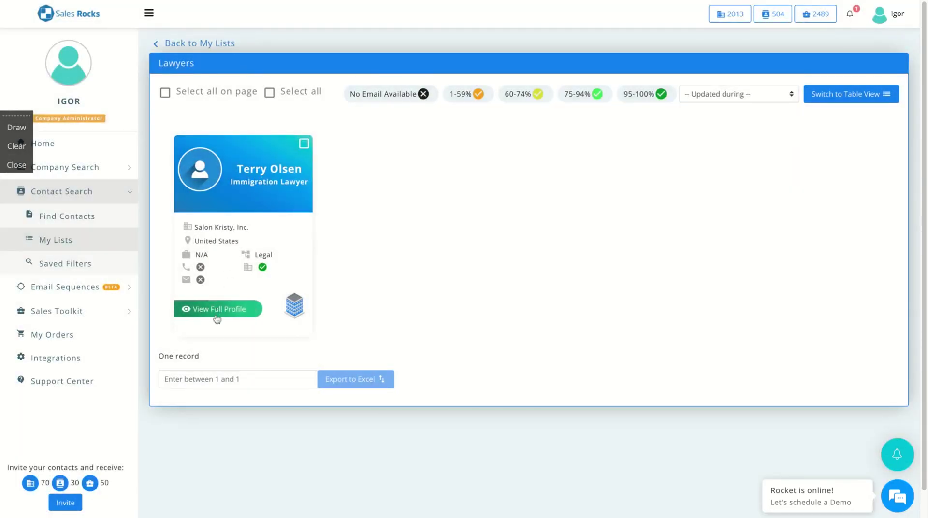
{"action": "left_click", "coordinate": [217, 309]}
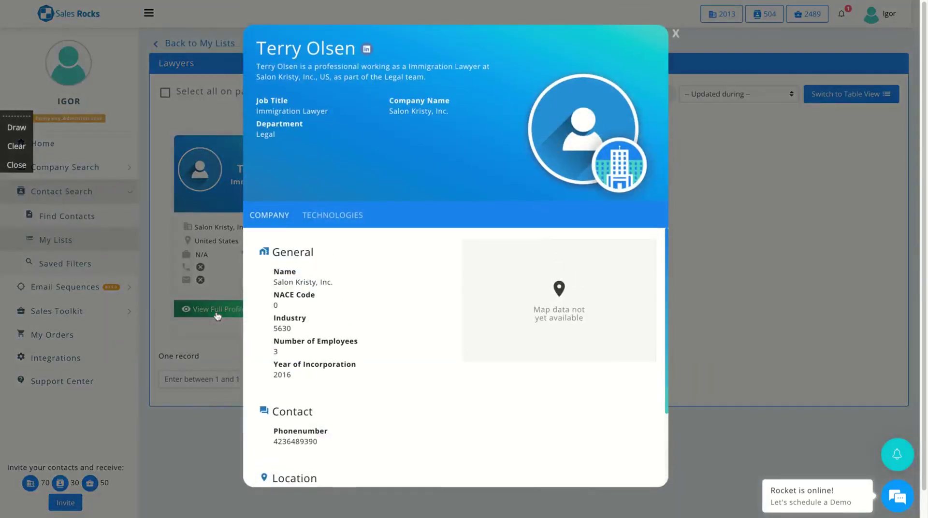
{"action": "scroll", "coordinate": [450, 376], "scroll_direction": "down", "scroll_amount": 2}
{"action": "scroll", "coordinate": [450, 376], "scroll_direction": "up", "scroll_amount": 2}
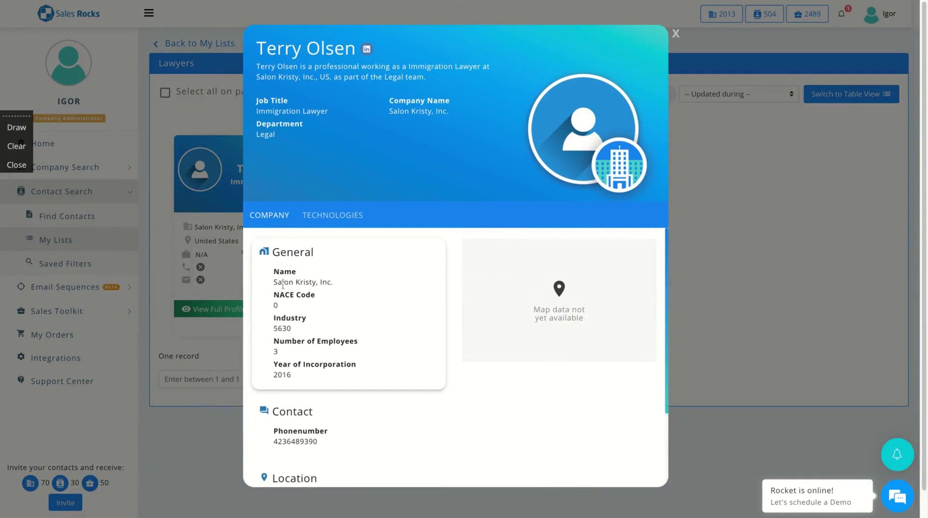
{"action": "scroll", "coordinate": [352, 307], "scroll_direction": "down", "scroll_amount": 2}
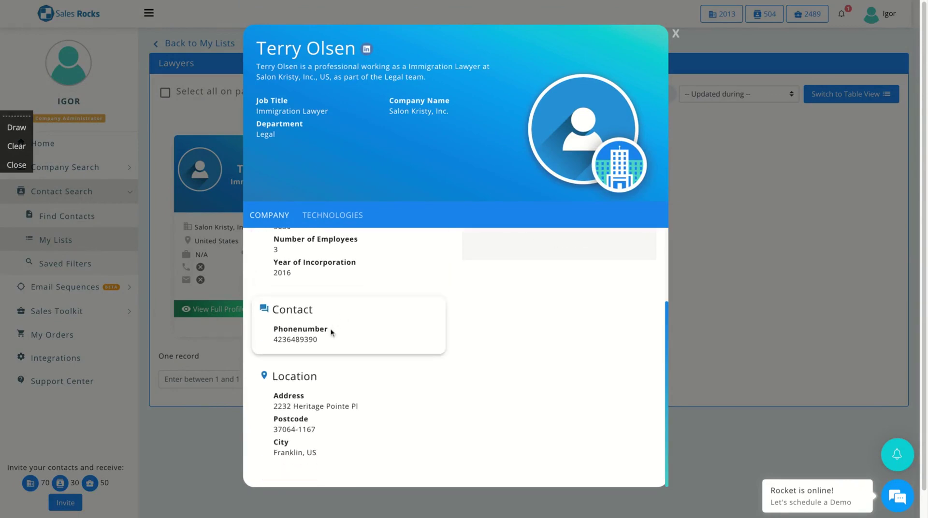
{"action": "left_click", "coordinate": [681, 34]}
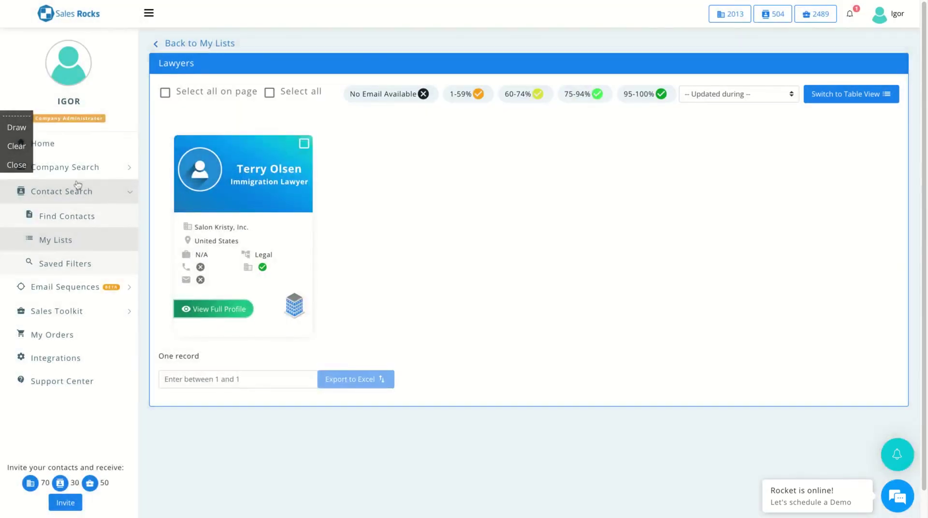
Browse the Integrations page connectors, then expand Email Sequences in the sidebar
{"action": "left_click", "coordinate": [52, 359]}
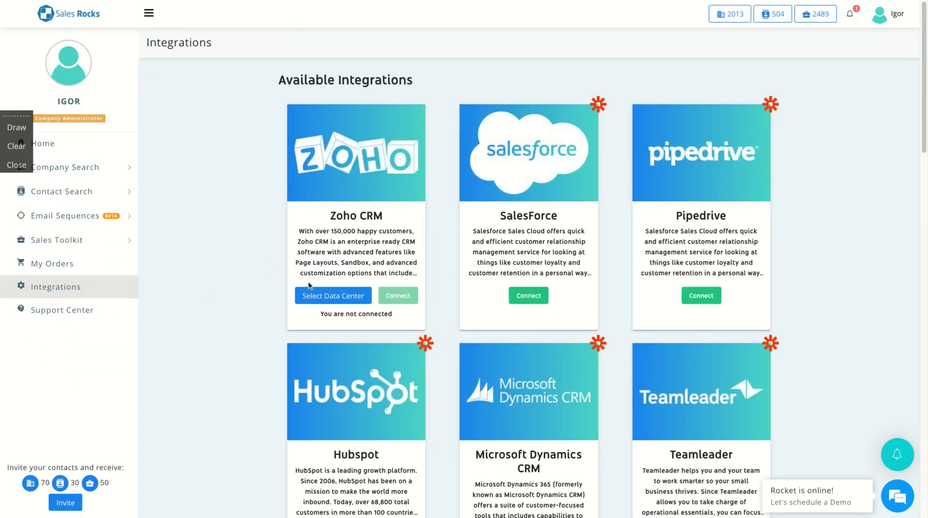
{"action": "scroll", "coordinate": [309, 285], "scroll_direction": "down", "scroll_amount": 3}
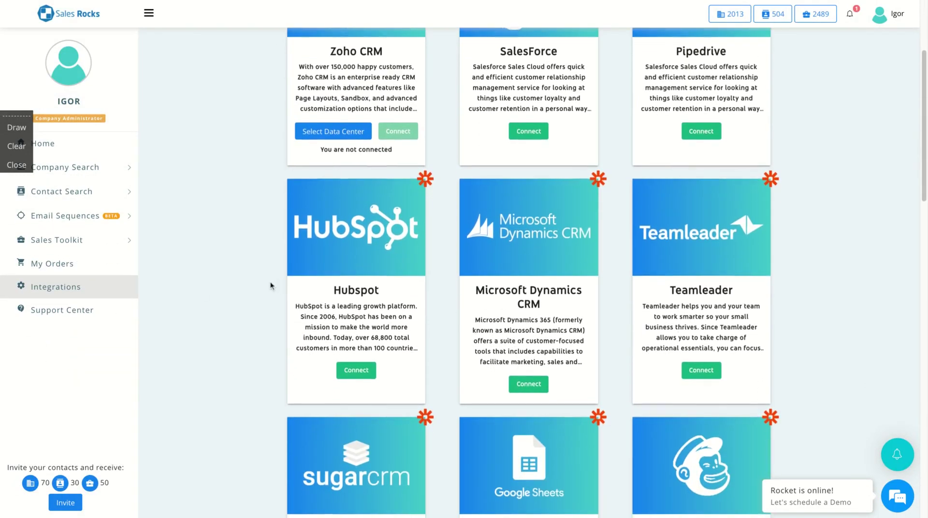
{"action": "scroll", "coordinate": [270, 285], "scroll_direction": "down", "scroll_amount": 6}
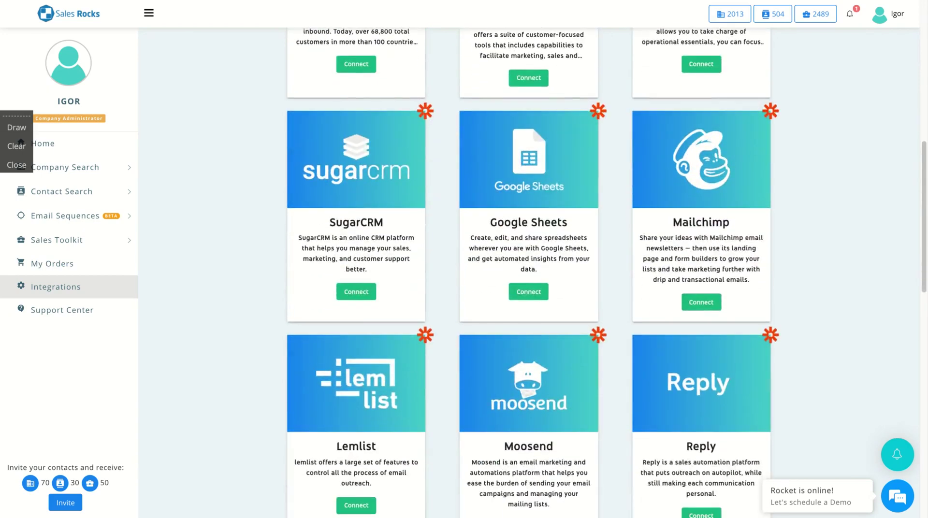
{"action": "scroll", "coordinate": [270, 285], "scroll_direction": "down", "scroll_amount": 3}
{"action": "scroll", "coordinate": [529, 285], "scroll_direction": "down", "scroll_amount": 2}
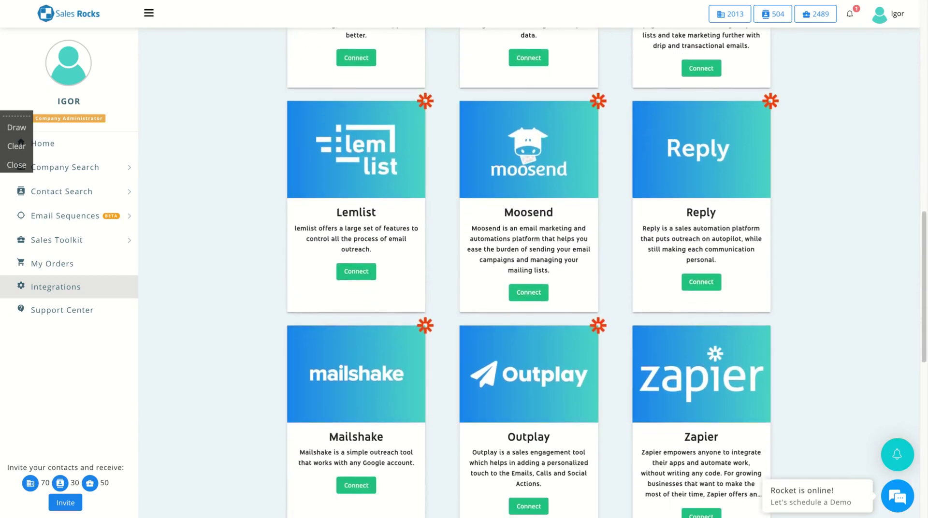
{"action": "scroll", "coordinate": [528, 273], "scroll_direction": "down", "scroll_amount": 5}
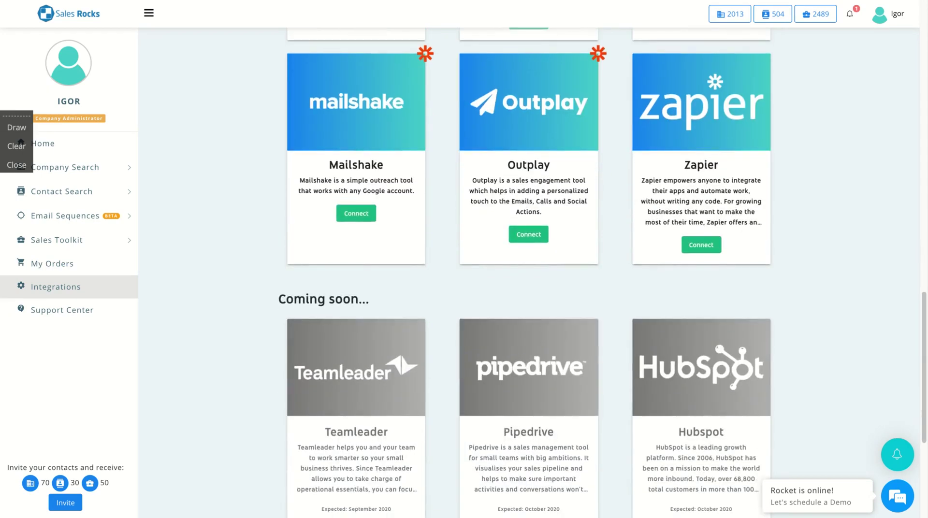
{"action": "scroll", "coordinate": [529, 271], "scroll_direction": "up", "scroll_amount": 3}
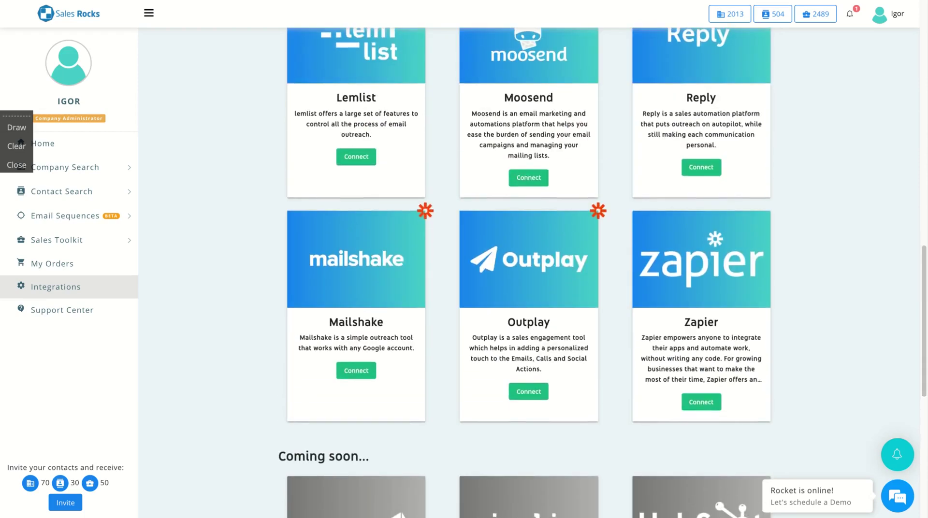
{"action": "scroll", "coordinate": [529, 271], "scroll_direction": "up", "scroll_amount": 5}
{"action": "left_click", "coordinate": [68, 221]}
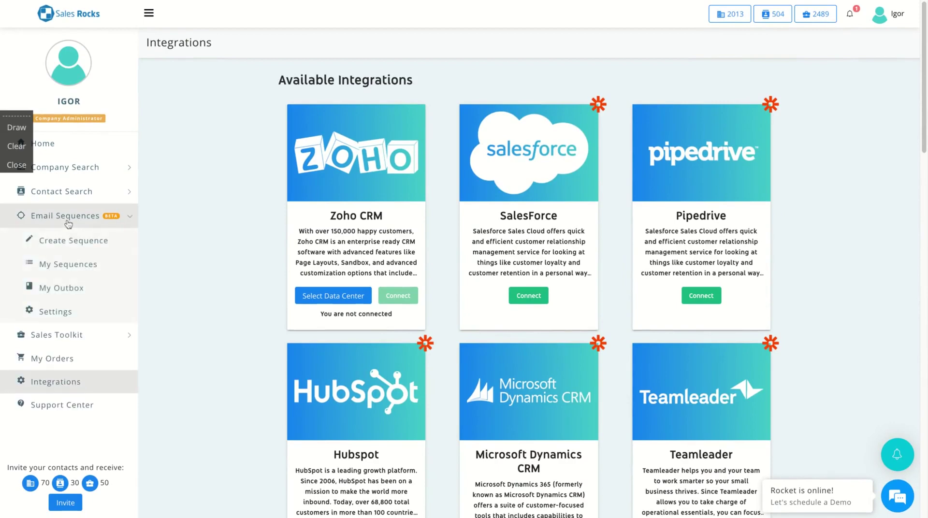
Go through Create Sequence to the Email Sequences Settings page
{"action": "left_click", "coordinate": [70, 246]}
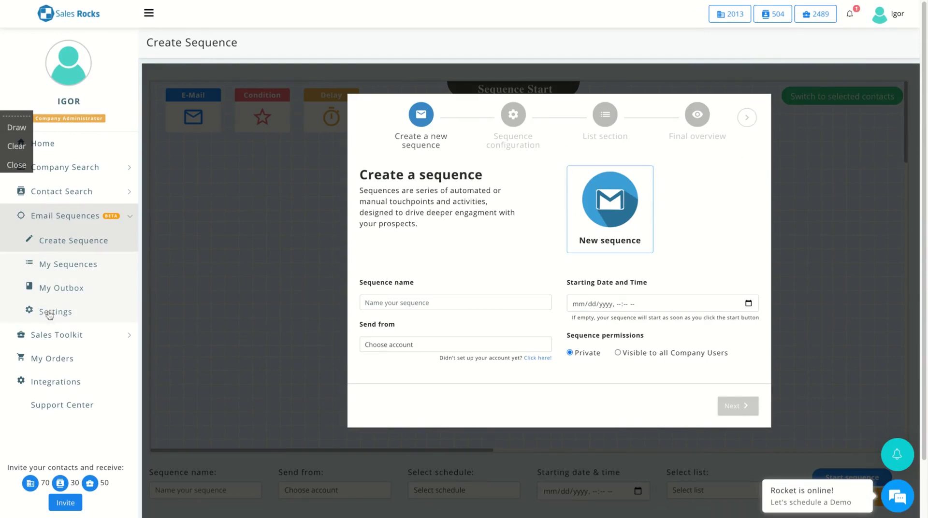
{"action": "left_click", "coordinate": [49, 315]}
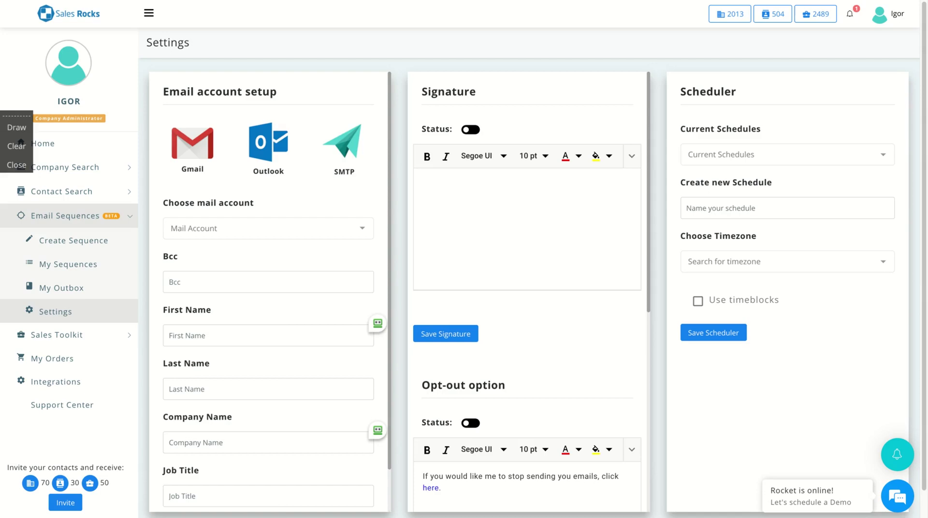
Connect the Gmail account, bypassing the unverified-app warning and allowing sales.rocks to view and send email
{"action": "left_click", "coordinate": [187, 128]}
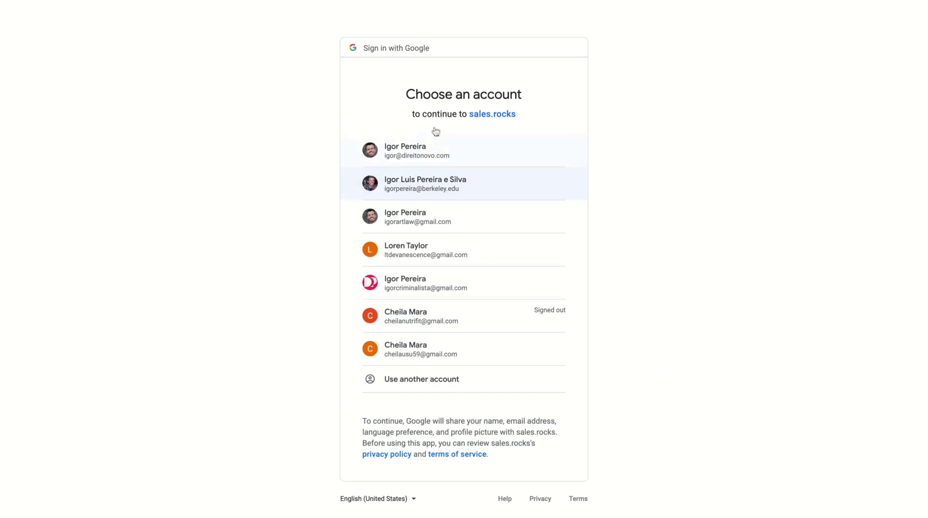
{"action": "left_click", "coordinate": [433, 151]}
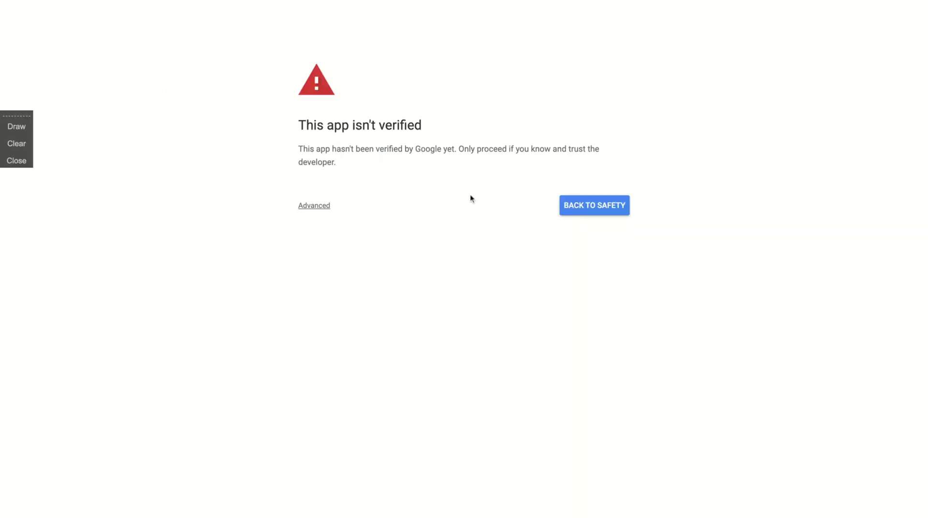
{"action": "left_click", "coordinate": [303, 207]}
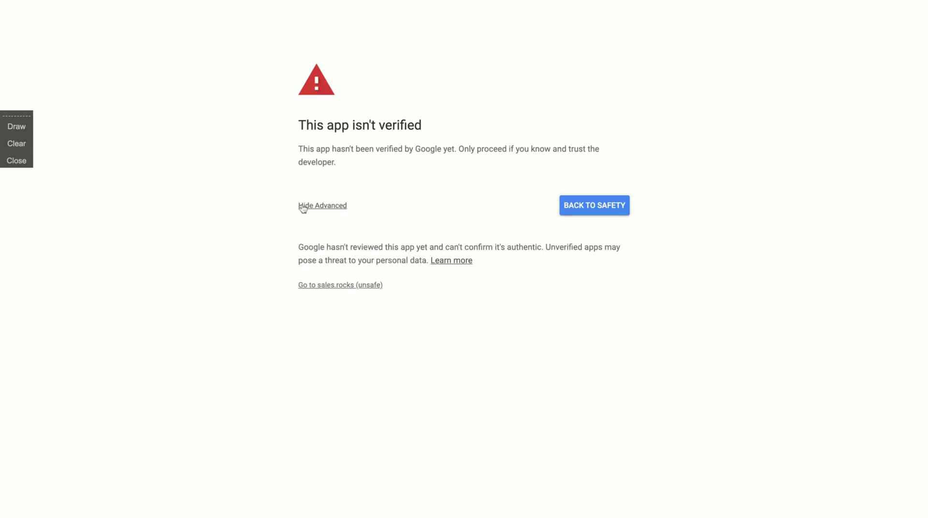
{"action": "left_click", "coordinate": [336, 286]}
{"action": "left_click", "coordinate": [401, 150]}
{"action": "left_click", "coordinate": [526, 296]}
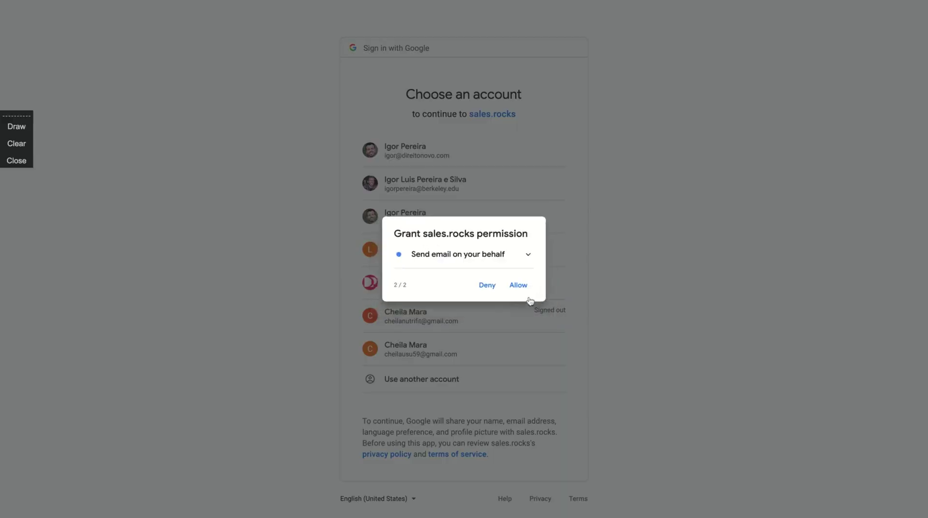
{"action": "left_click", "coordinate": [526, 289]}
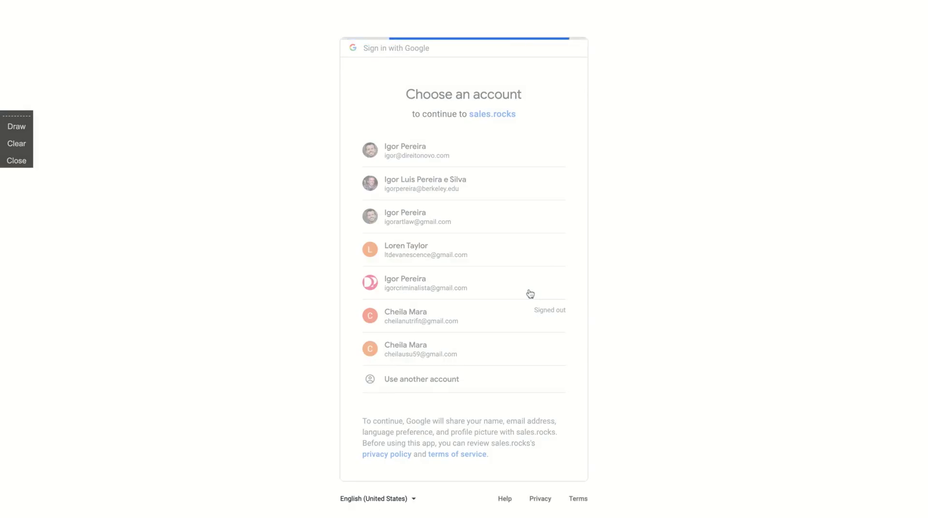
{"action": "left_click", "coordinate": [549, 445]}
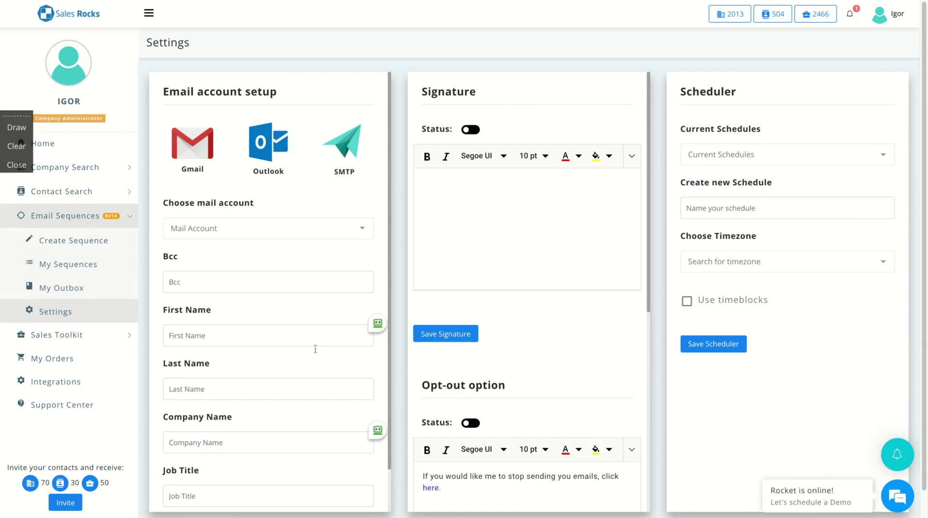
{"action": "scroll", "coordinate": [315, 348], "scroll_direction": "down", "scroll_amount": 1}
{"action": "scroll", "coordinate": [273, 429], "scroll_direction": "up", "scroll_amount": 1}
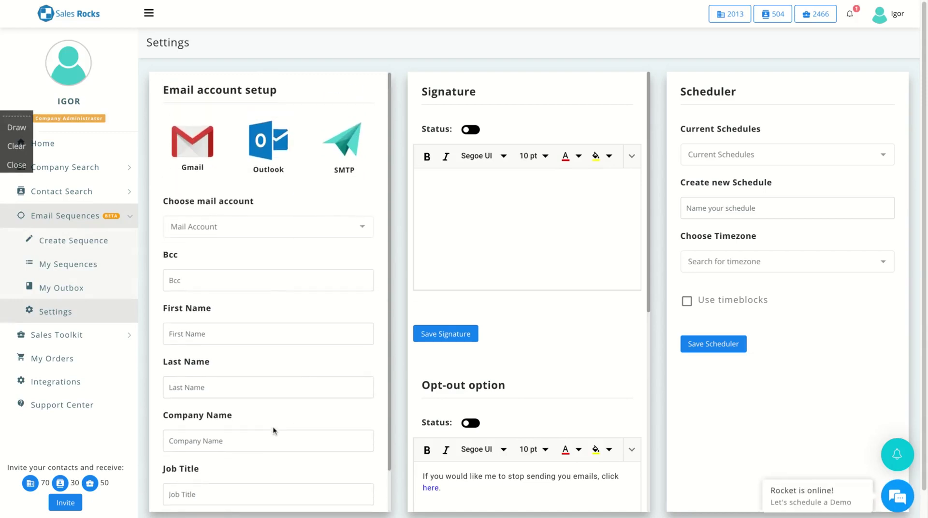
Set the connected Gmail address as the sequence mail account and save its signature
{"action": "left_click", "coordinate": [255, 225]}
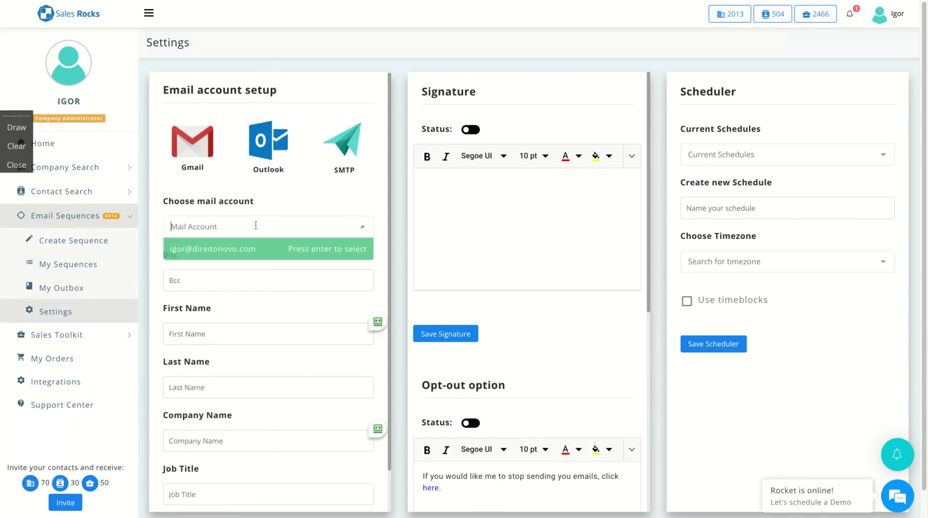
{"action": "left_click", "coordinate": [242, 255]}
{"action": "scroll", "coordinate": [228, 382], "scroll_direction": "down", "scroll_amount": 1}
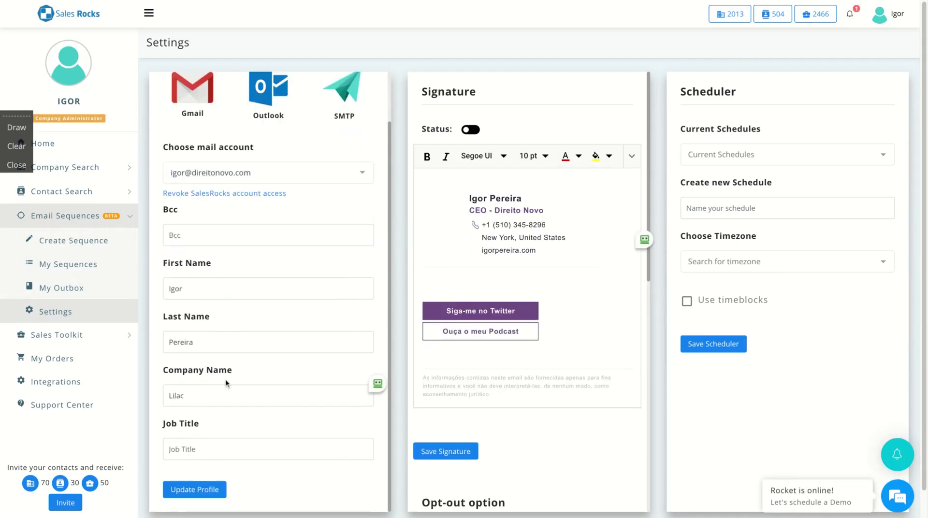
{"action": "scroll", "coordinate": [227, 384], "scroll_direction": "up", "scroll_amount": 1}
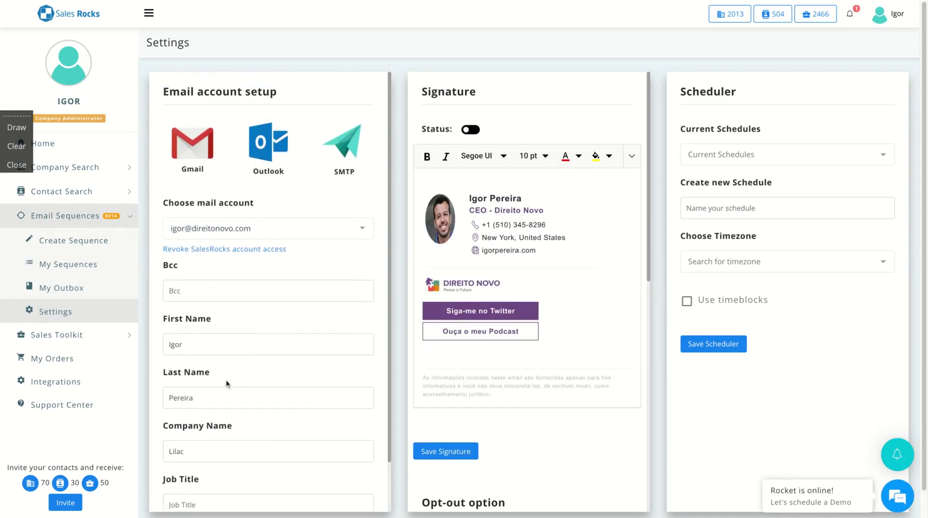
{"action": "left_click", "coordinate": [469, 130]}
{"action": "left_click", "coordinate": [468, 130]}
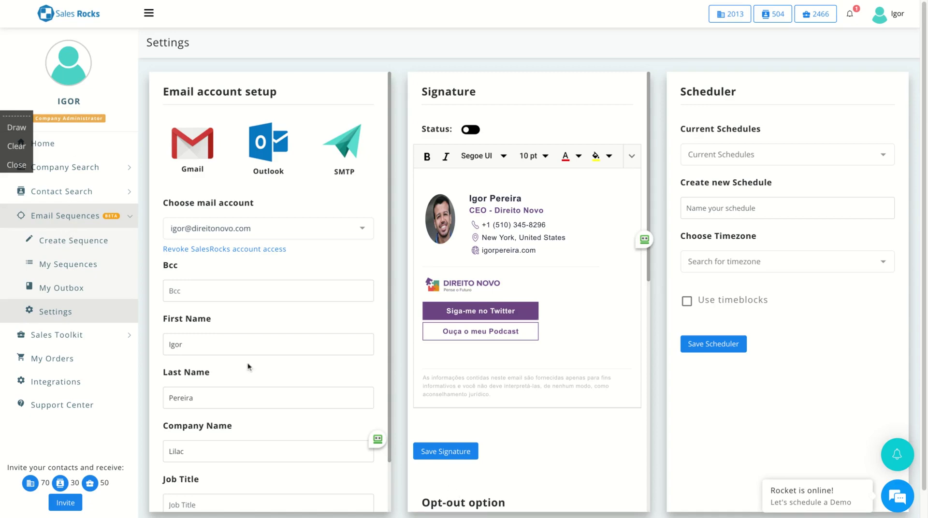
{"action": "left_click", "coordinate": [441, 450]}
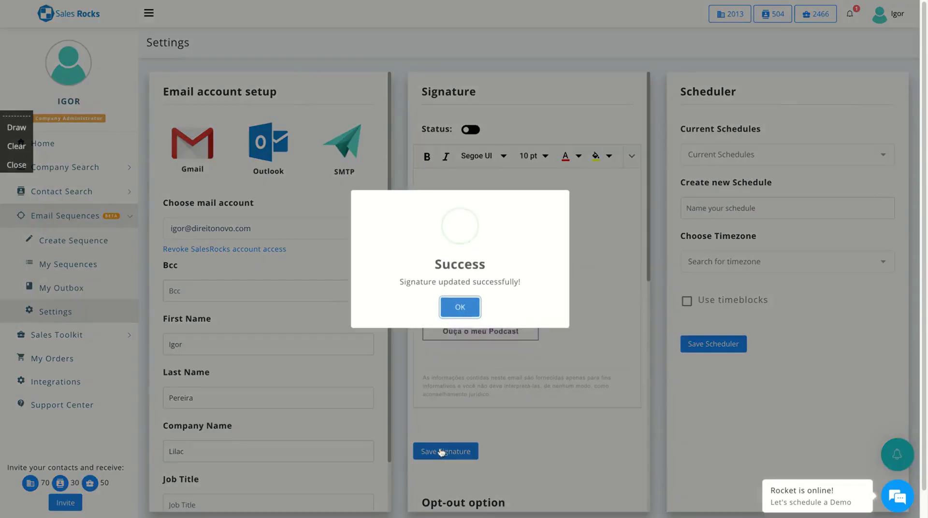
{"action": "left_click", "coordinate": [451, 312]}
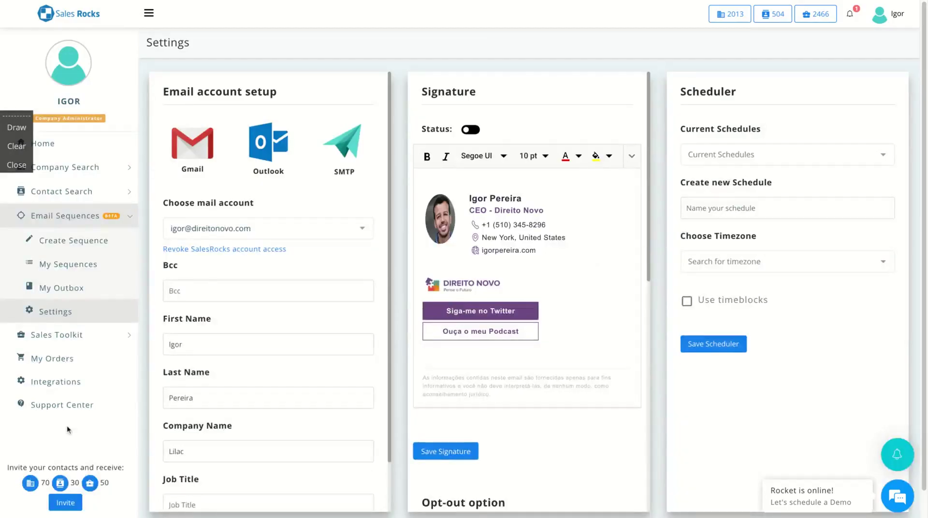
Start a new sequence named Test, sending from the connected account
{"action": "left_click", "coordinate": [73, 241]}
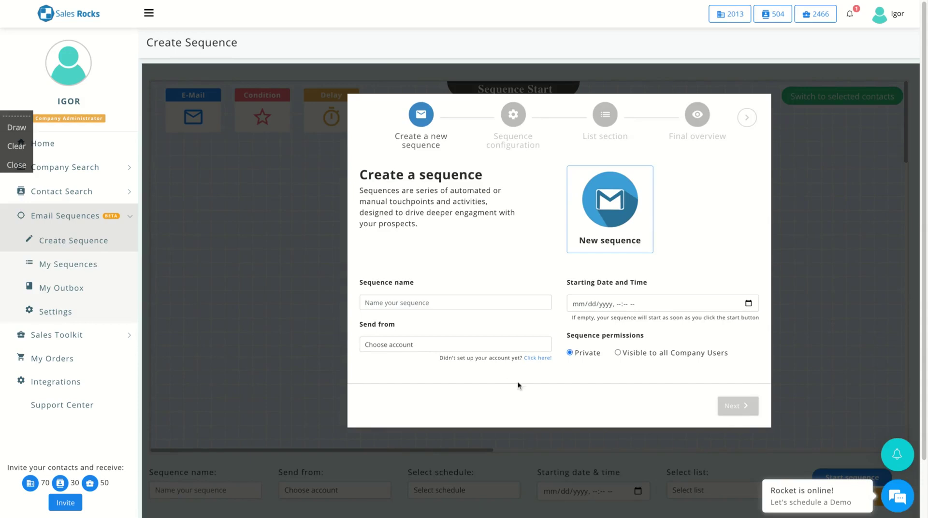
{"action": "left_click", "coordinate": [429, 303]}
{"action": "type", "text": "Test"}
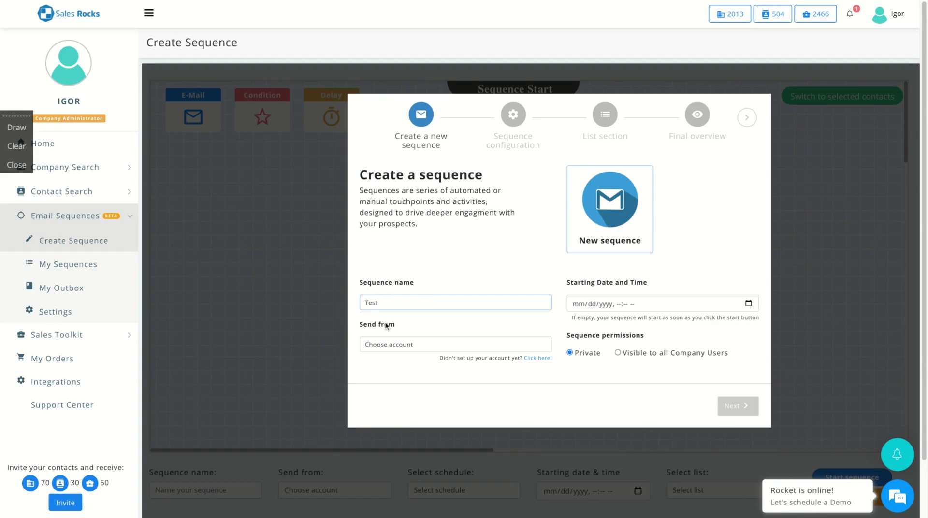
{"action": "left_click", "coordinate": [494, 346]}
{"action": "key", "text": "Down"}
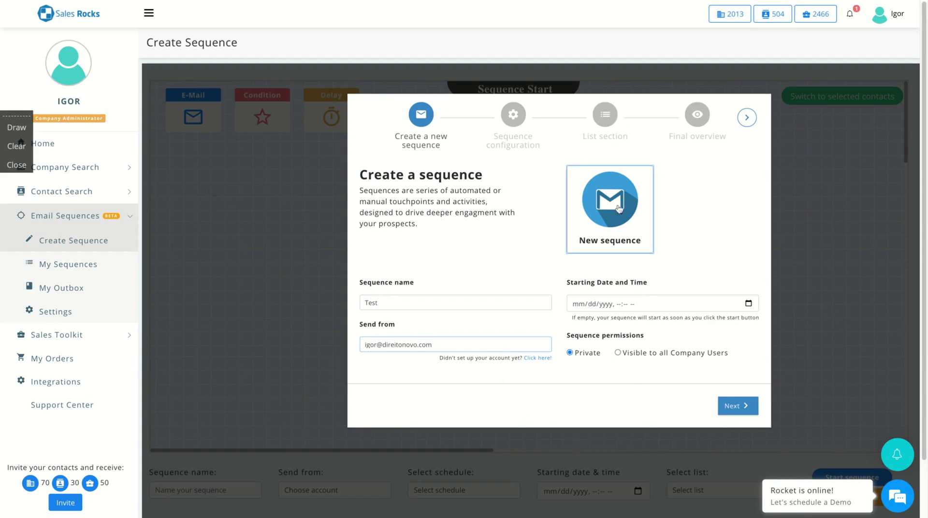
{"action": "left_click", "coordinate": [733, 406]}
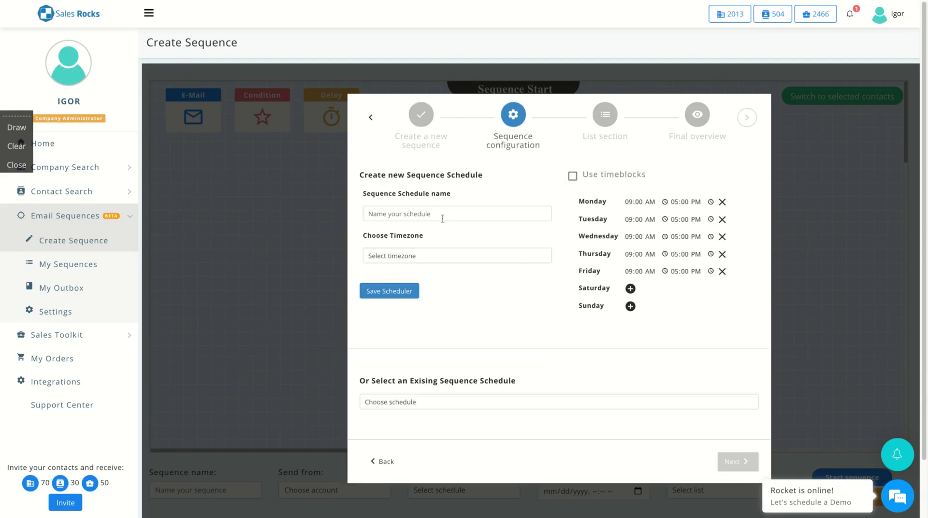
Create and save a schedule named test on Africa/Casablanca time
{"action": "scroll", "coordinate": [584, 376], "scroll_direction": "down", "scroll_amount": 1}
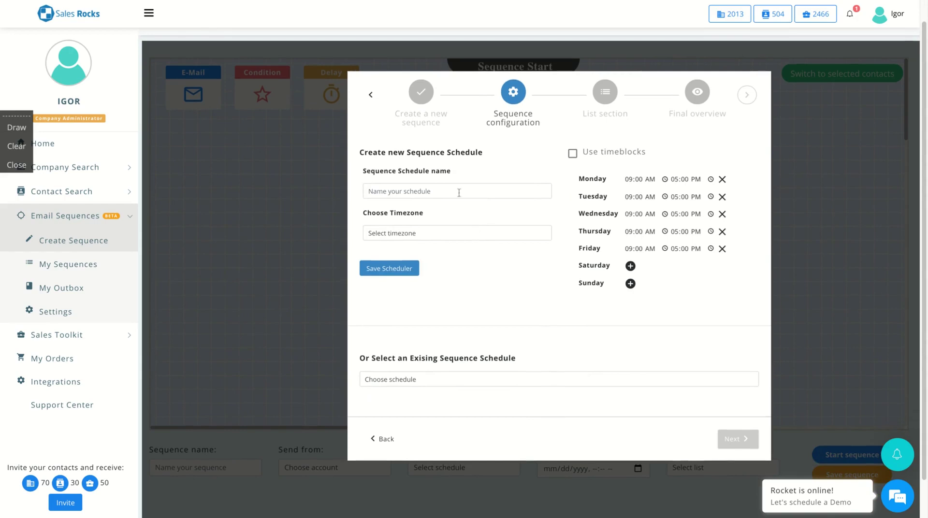
{"action": "left_click", "coordinate": [458, 191]}
{"action": "type", "text": "test"}
{"action": "left_click", "coordinate": [502, 236]}
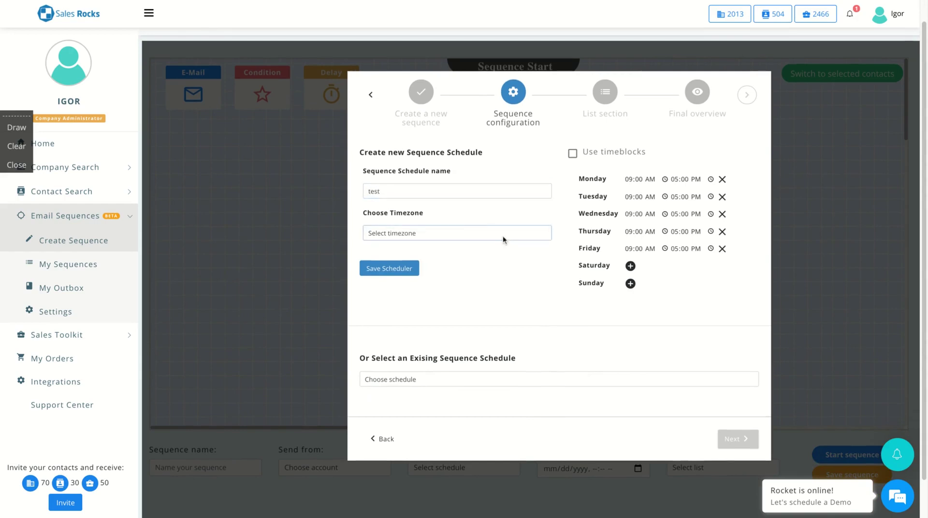
{"action": "left_click", "coordinate": [502, 236]}
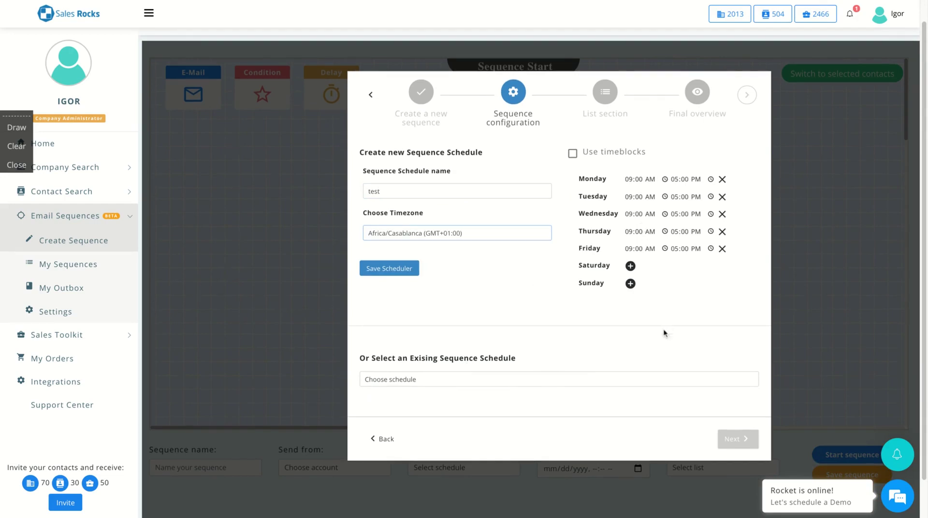
{"action": "left_click", "coordinate": [497, 380]}
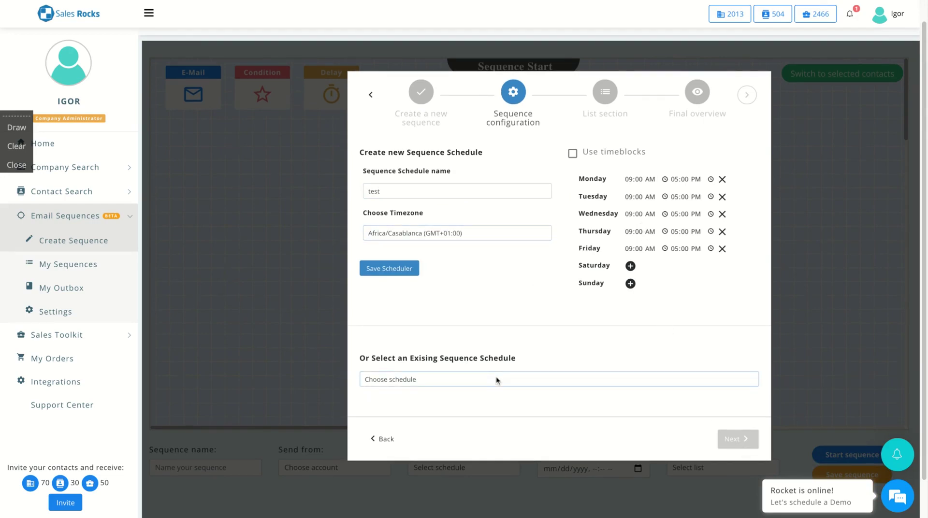
{"action": "left_click", "coordinate": [374, 273]}
{"action": "left_click", "coordinate": [459, 311]}
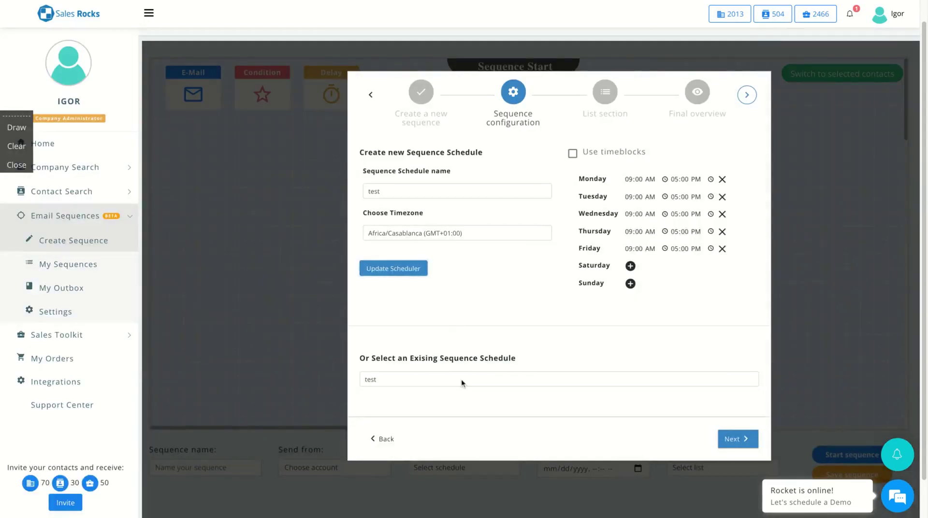
Choose the Lawyers contact list as recipients and finish creating sequence Test
{"action": "left_click", "coordinate": [737, 446]}
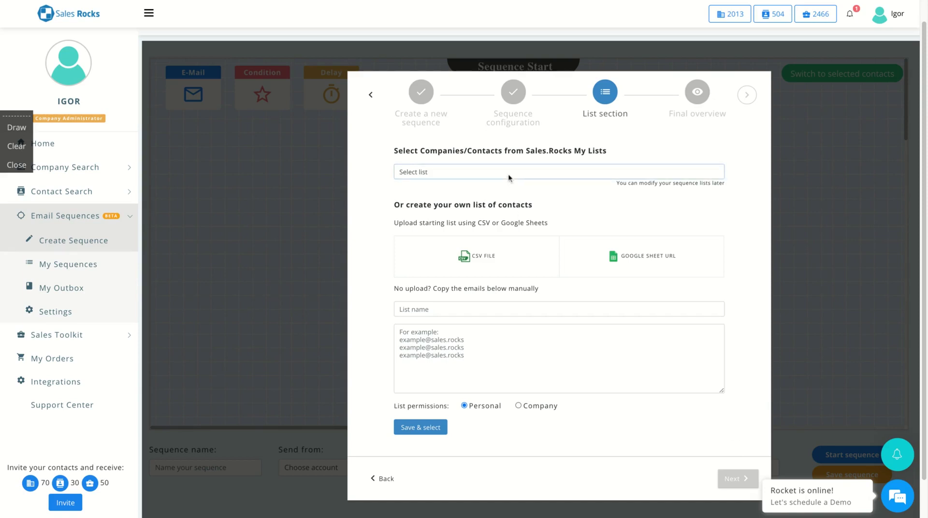
{"action": "left_click", "coordinate": [509, 177]}
{"action": "left_click", "coordinate": [500, 204]}
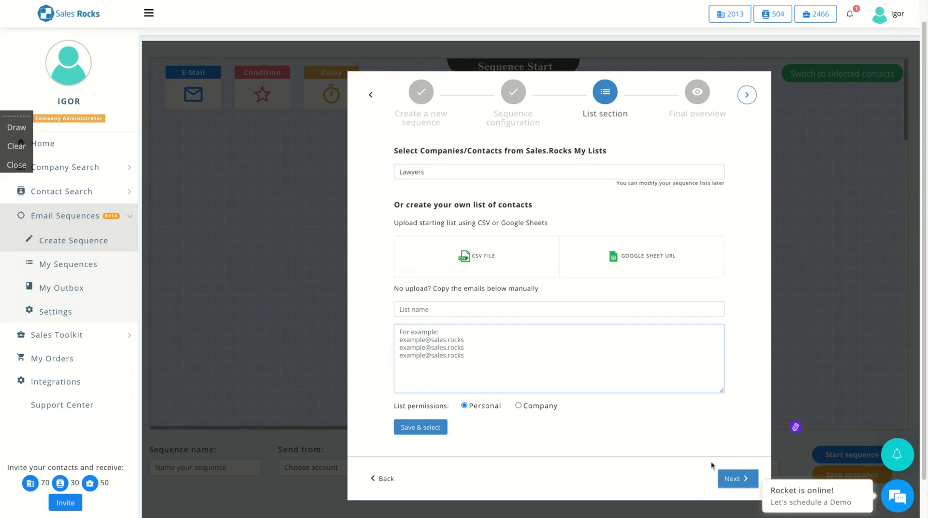
{"action": "left_click", "coordinate": [719, 479]}
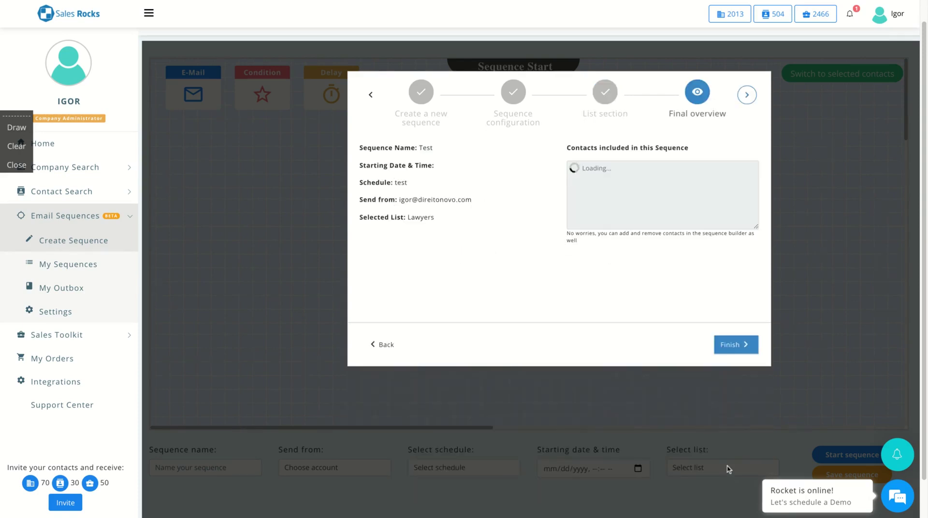
{"action": "left_click", "coordinate": [729, 349]}
{"action": "left_click", "coordinate": [459, 315]}
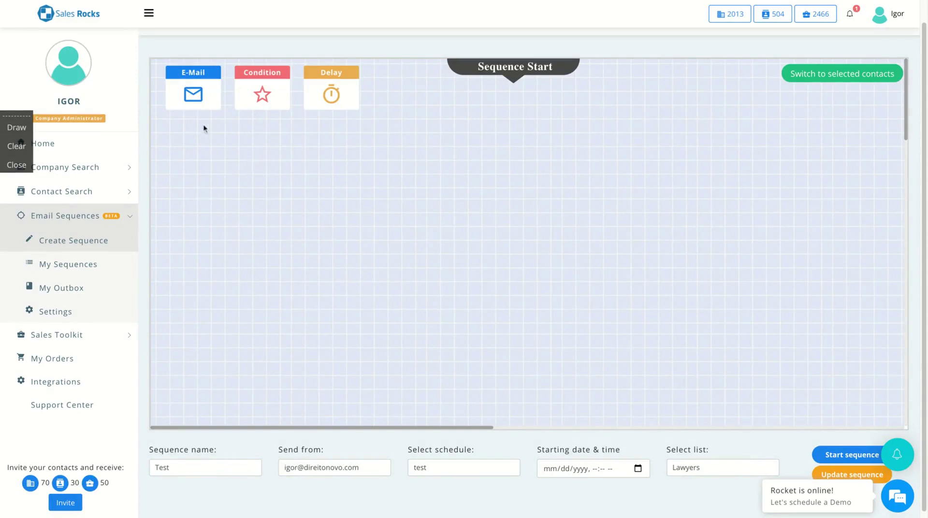
Place E-Mail, Condition and Delay blocks on the sequence canvas
{"action": "left_click_drag", "start_coordinate": [191, 82], "coordinate": [251, 211]}
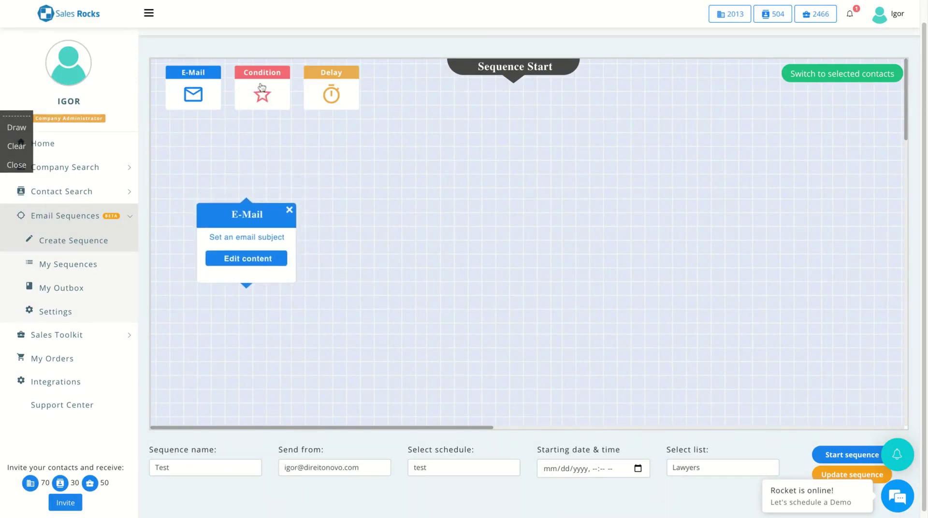
{"action": "left_click_drag", "start_coordinate": [262, 87], "coordinate": [351, 145]}
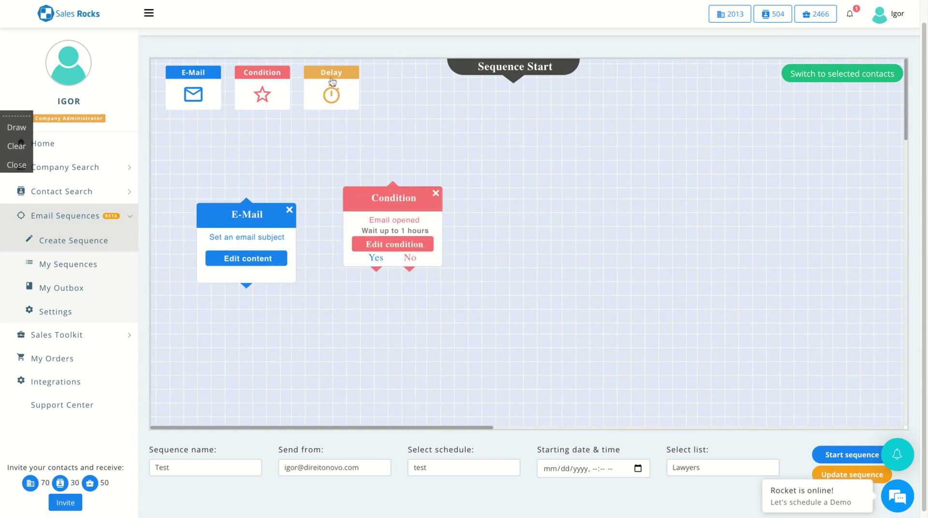
{"action": "left_click_drag", "start_coordinate": [332, 81], "coordinate": [506, 227]}
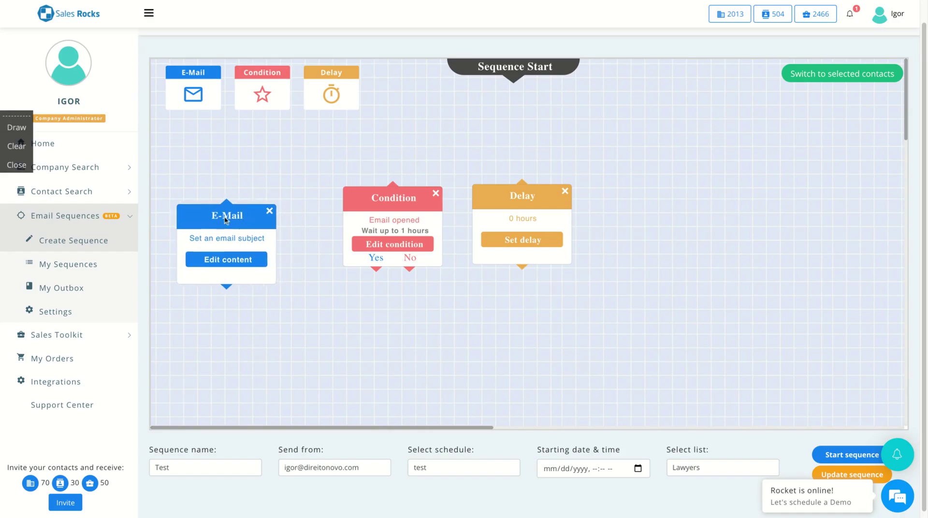
Give the email subject 'First email' and body 'Write here', and save it
{"action": "left_click", "coordinate": [224, 263]}
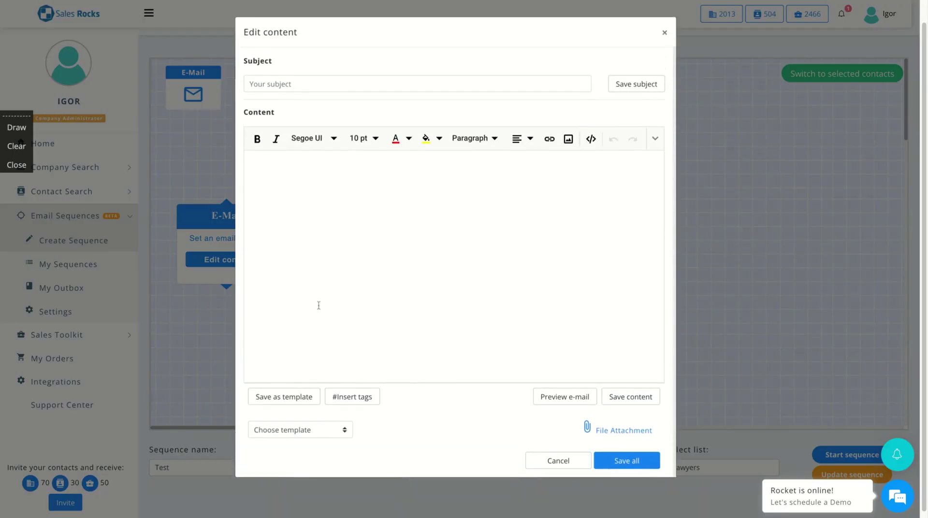
{"action": "left_click", "coordinate": [313, 86]}
{"action": "type", "text": "First email"}
{"action": "left_click", "coordinate": [360, 224]}
{"action": "type", "text": "Write here"}
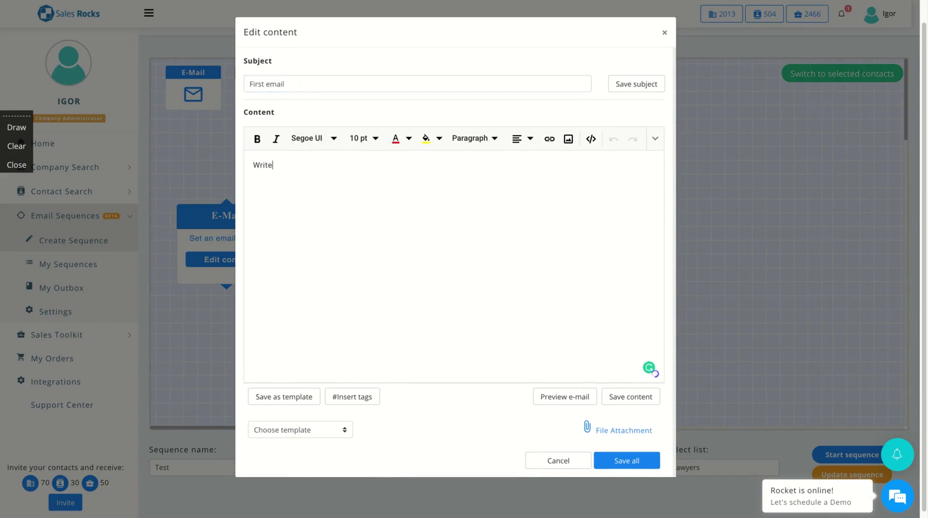
{"action": "left_click", "coordinate": [637, 460]}
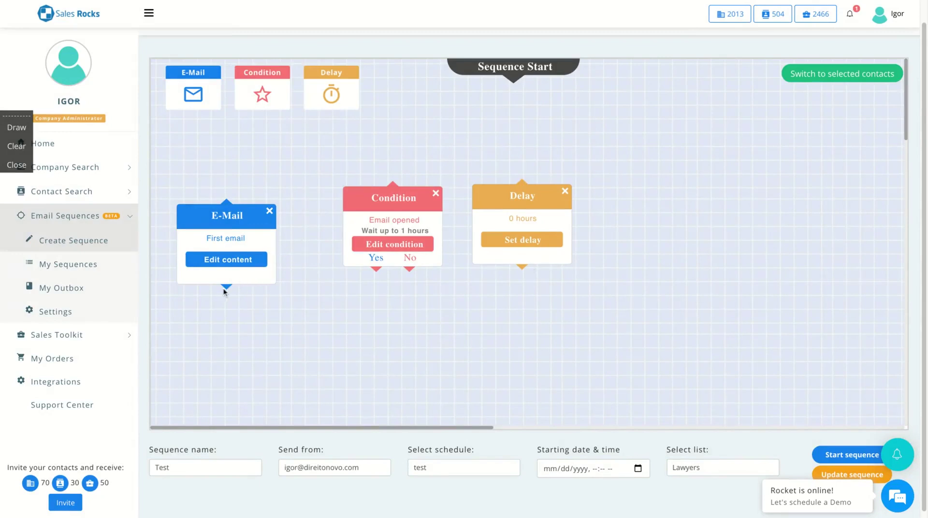
Set the condition to wait up to 1 day for a link click in the email
{"action": "left_click_drag", "start_coordinate": [227, 287], "coordinate": [336, 205]}
{"action": "left_click_drag", "start_coordinate": [231, 290], "coordinate": [343, 266]}
{"action": "left_click", "coordinate": [228, 287]}
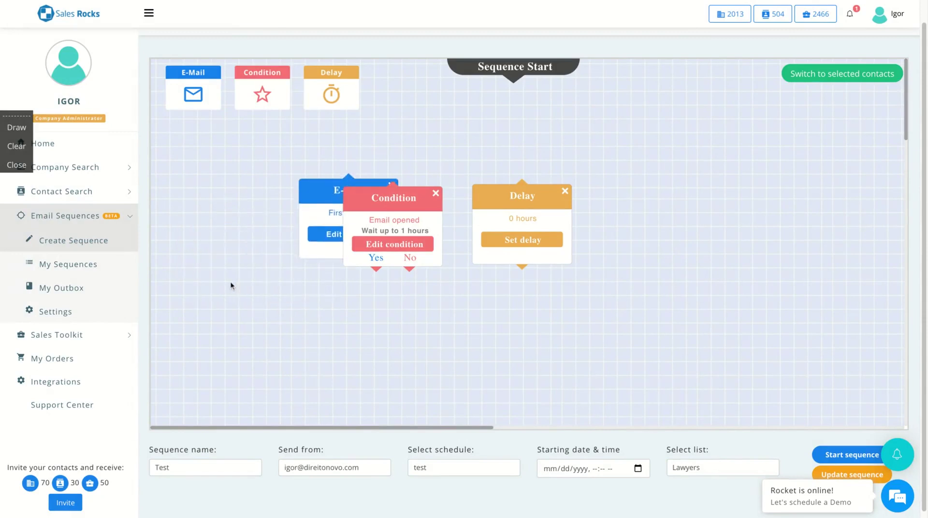
{"action": "left_click", "coordinate": [406, 242]}
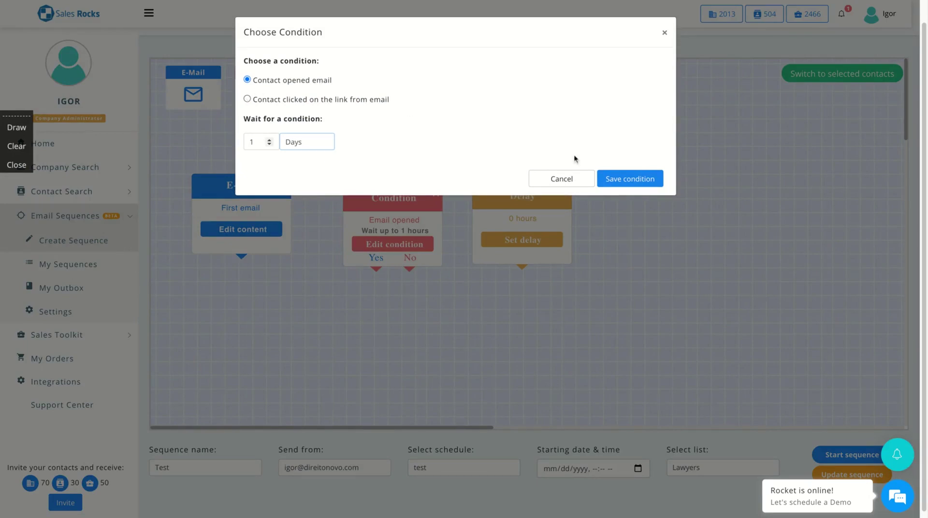
{"action": "left_click", "coordinate": [248, 100]}
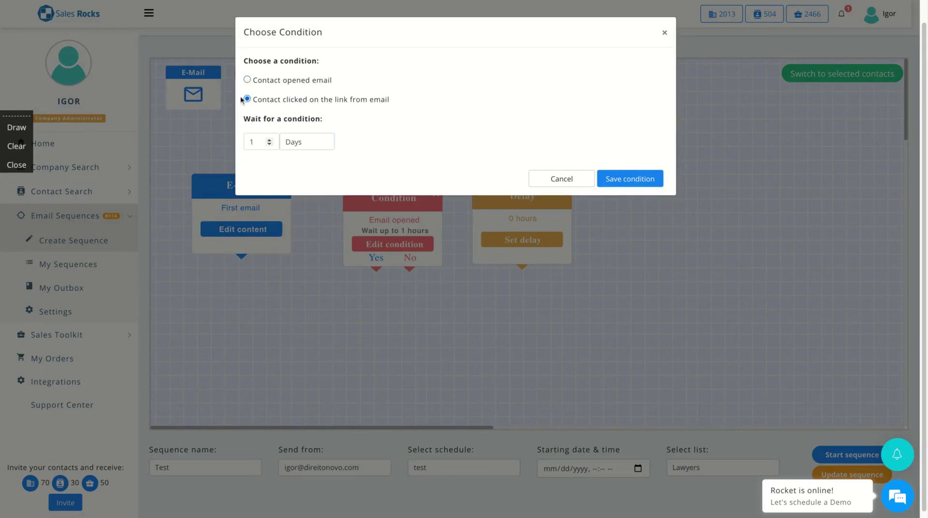
{"action": "left_click", "coordinate": [608, 177]}
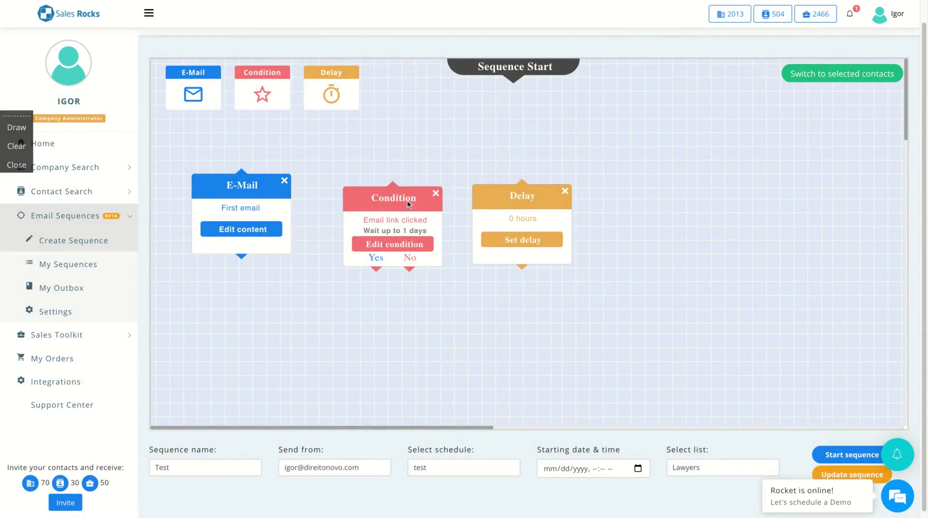
Link the email to the condition's Yes branch and move the delay beside the email
{"action": "left_click_drag", "start_coordinate": [405, 200], "coordinate": [370, 192]}
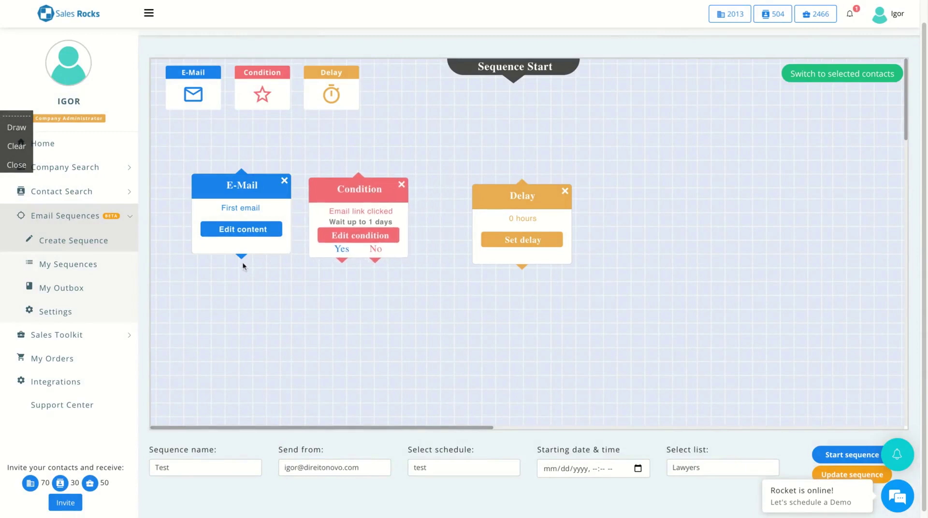
{"action": "left_click_drag", "start_coordinate": [241, 257], "coordinate": [309, 251]}
{"action": "mouse_move", "coordinate": [242, 256]}
{"action": "left_mouse_down"}
{"action": "mouse_move", "coordinate": [309, 295]}
{"action": "mouse_move", "coordinate": [341, 263]}
{"action": "left_mouse_up"}
{"action": "left_click_drag", "start_coordinate": [525, 203], "coordinate": [391, 284]}
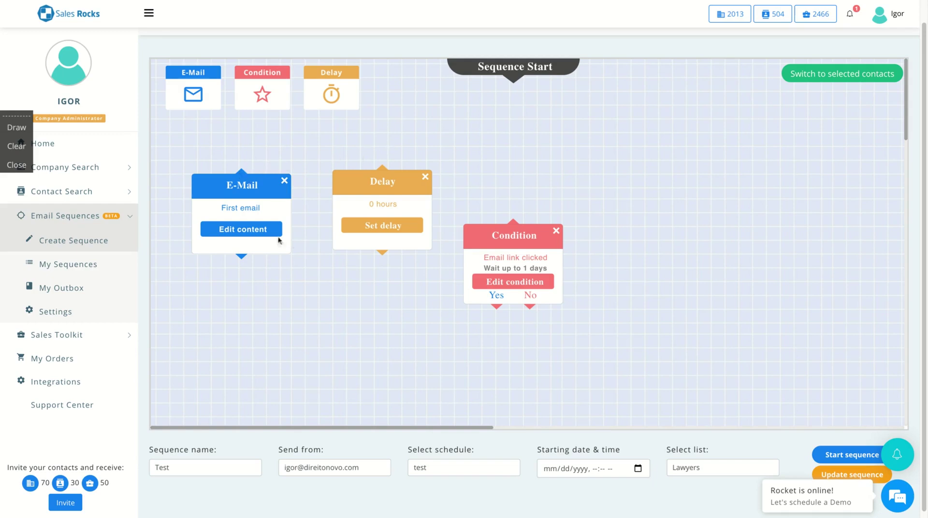
Connect the first email to the delay step, dismissing the connection-not-allowed error
{"action": "left_click_drag", "start_coordinate": [243, 260], "coordinate": [381, 162]}
{"action": "left_click_drag", "start_coordinate": [382, 252], "coordinate": [512, 220]}
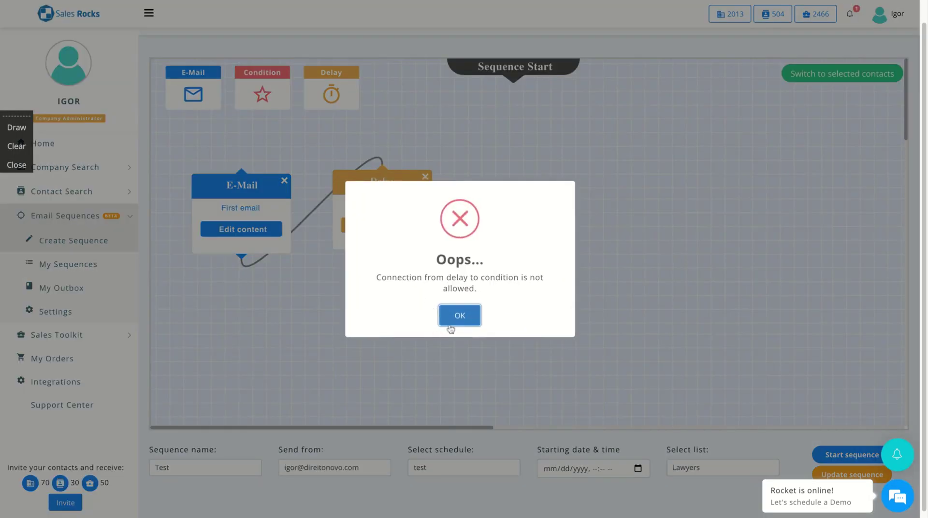
{"action": "left_click", "coordinate": [454, 327]}
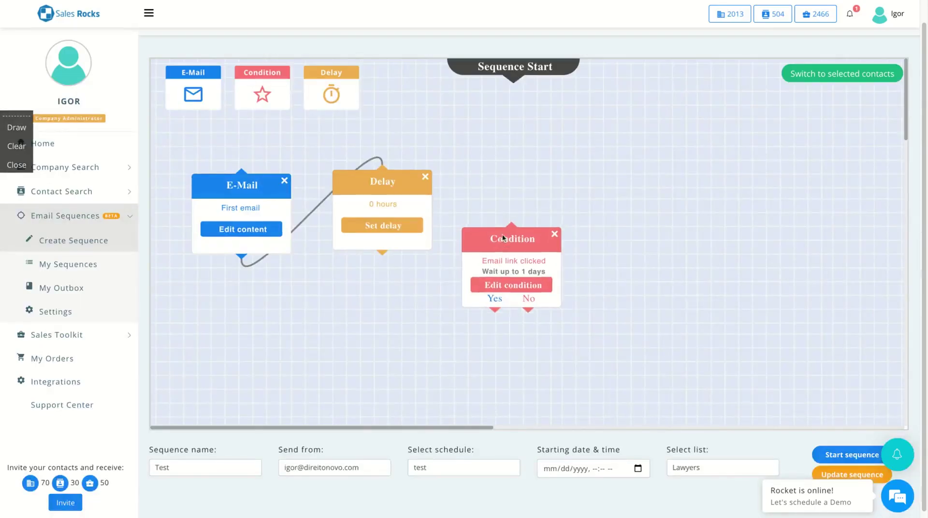
Set the delay to 3 days and save it
{"action": "left_click", "coordinate": [381, 227]}
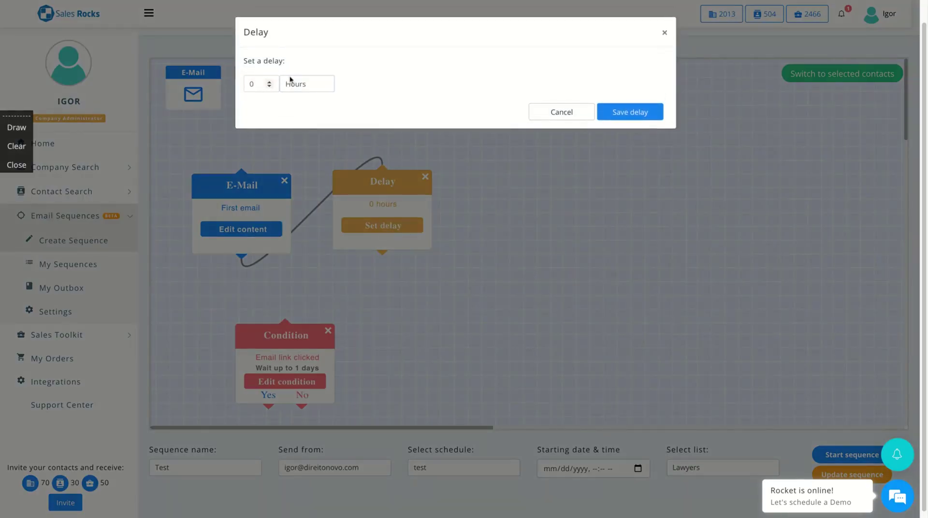
{"action": "scroll", "coordinate": [290, 82], "scroll_direction": "down", "scroll_amount": 1}
{"action": "left_click", "coordinate": [269, 82]}
{"action": "left_click", "coordinate": [651, 110]}
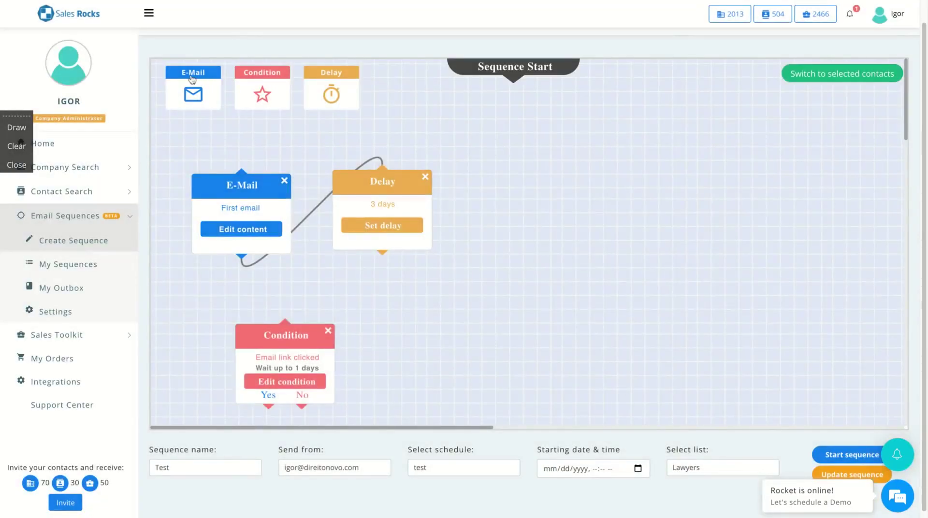
Add a second email block and link the delay to it
{"action": "left_click_drag", "start_coordinate": [192, 79], "coordinate": [518, 188]}
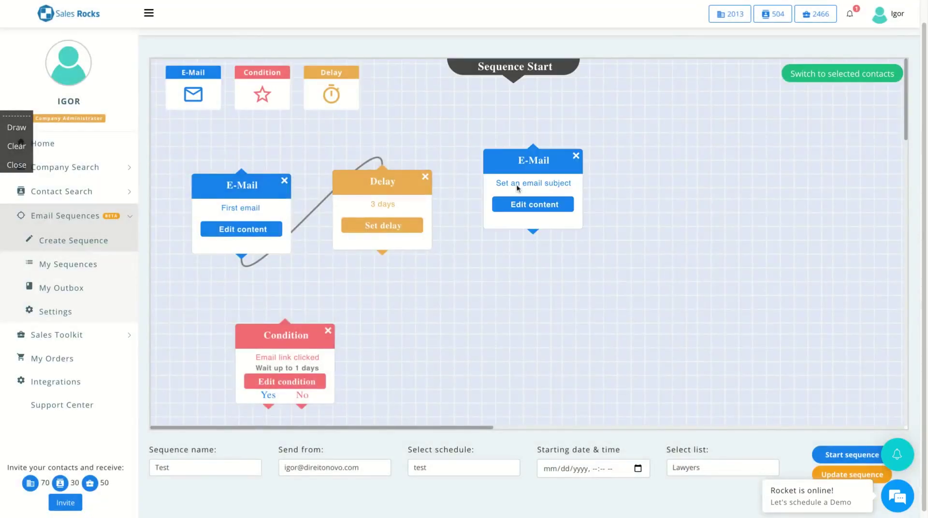
{"action": "left_click", "coordinate": [381, 252]}
{"action": "left_click", "coordinate": [383, 257]}
Give the second email the subject 'Follow-up' and save it
{"action": "left_click", "coordinate": [530, 207]}
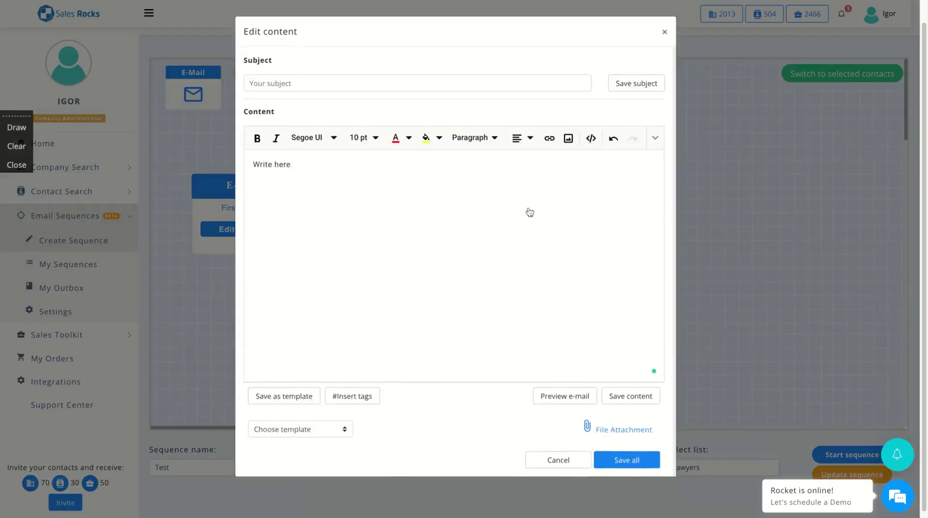
{"action": "left_click", "coordinate": [268, 84]}
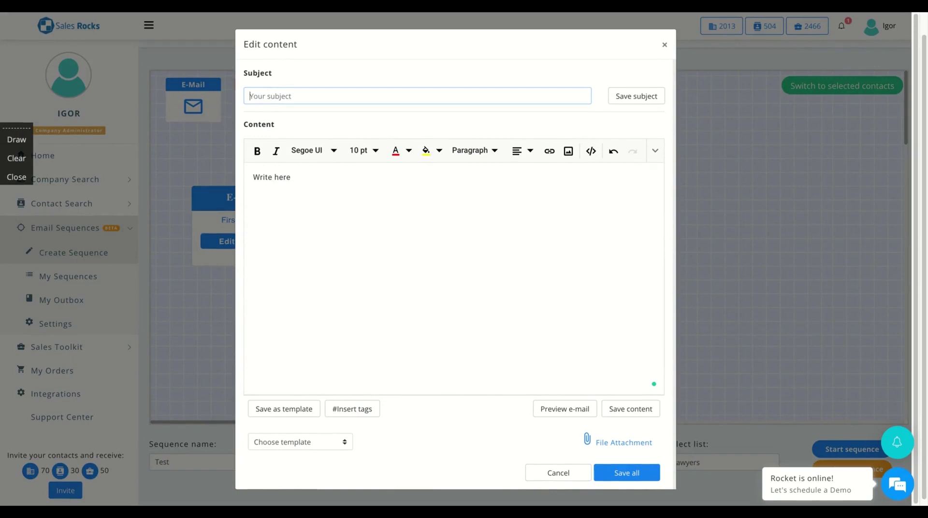
{"action": "type", "text": "Follow-up"}
{"action": "left_click", "coordinate": [391, 197]}
{"action": "left_click", "coordinate": [615, 460]}
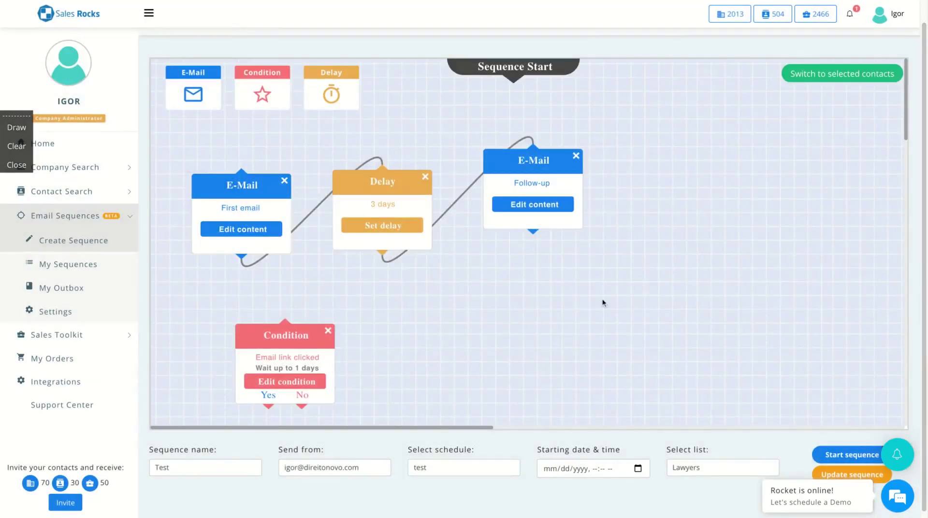
{"action": "scroll", "coordinate": [602, 302], "scroll_direction": "down", "scroll_amount": 1}
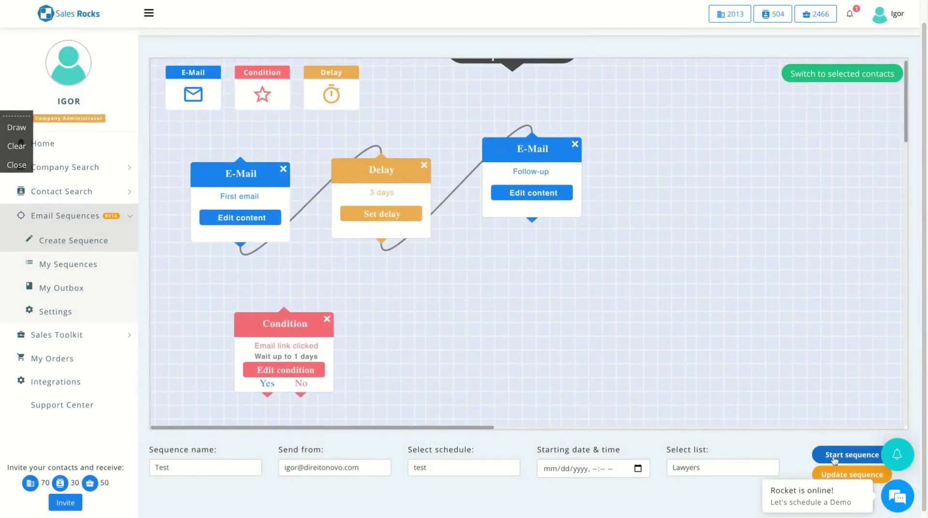
{"action": "scroll", "coordinate": [555, 285], "scroll_direction": "up", "scroll_amount": 1}
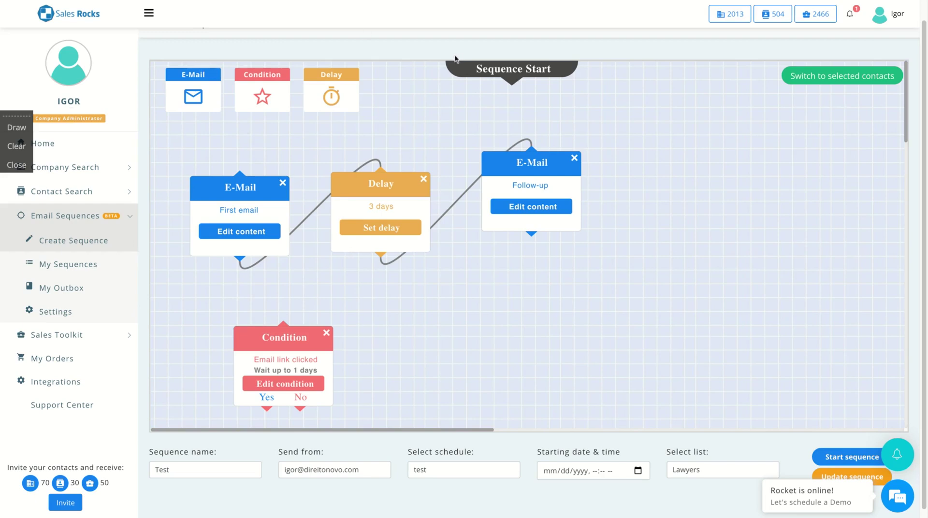
{"action": "left_click", "coordinate": [89, 335]}
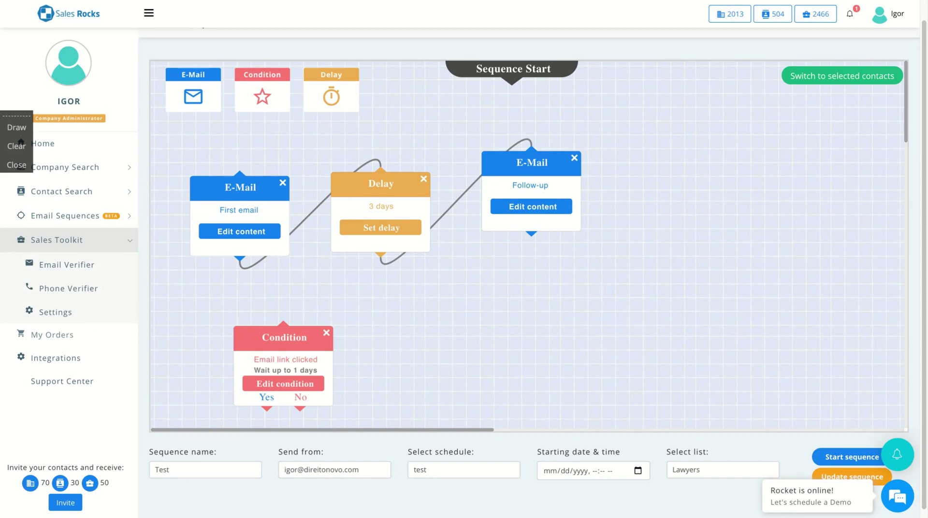
{"action": "left_click", "coordinate": [92, 222]}
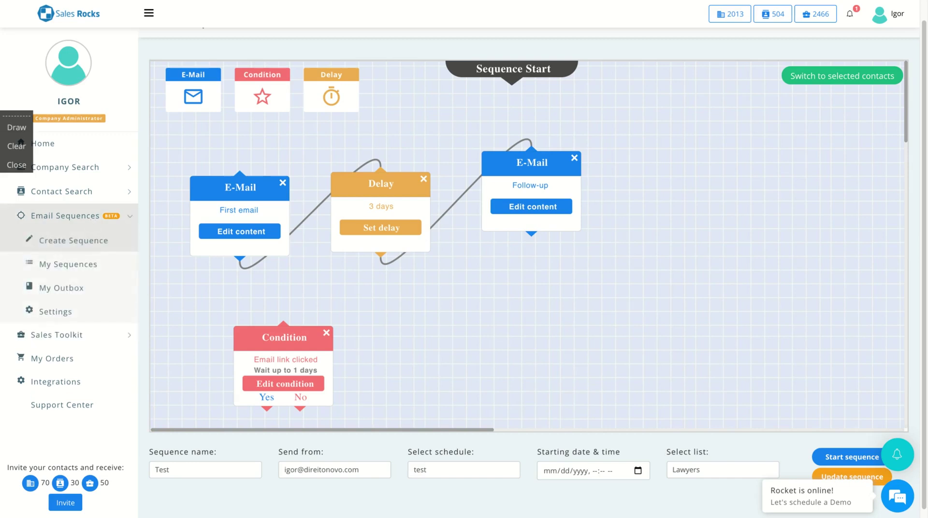